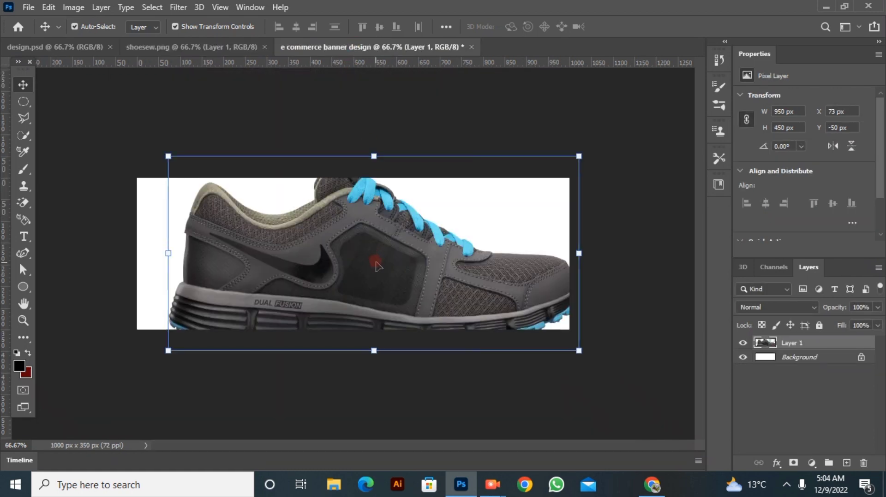
- Scale the shoe image down to about 47% toward the banner's lower-right corner and flip it horizontally
drag(258, 250, 285, 250)
drag(193, 157, 410, 259)
right_click(480, 303)
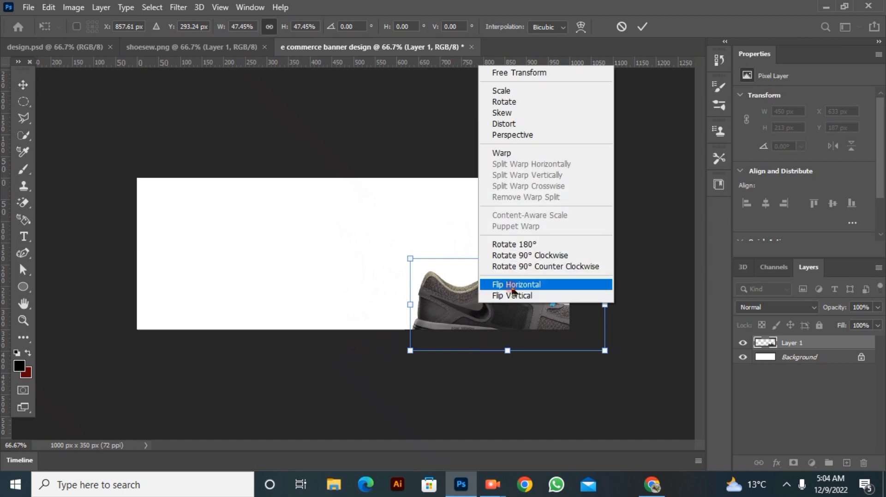
click(512, 284)
- Move the flipped shoe fully inside the banner's right part, scale it to about 35%, and apply the transform
drag(500, 313, 444, 288)
drag(353, 227, 397, 240)
drag(459, 282, 459, 274)
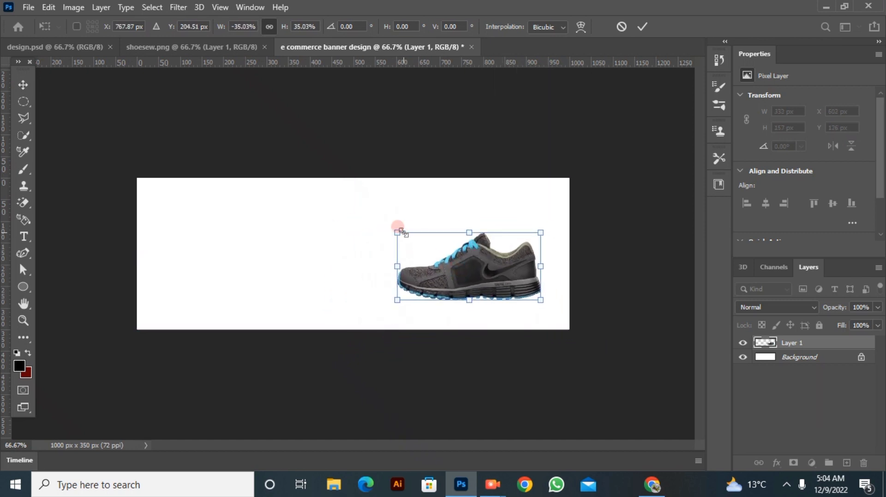
drag(397, 232, 398, 234)
click(641, 27)
click(648, 175)
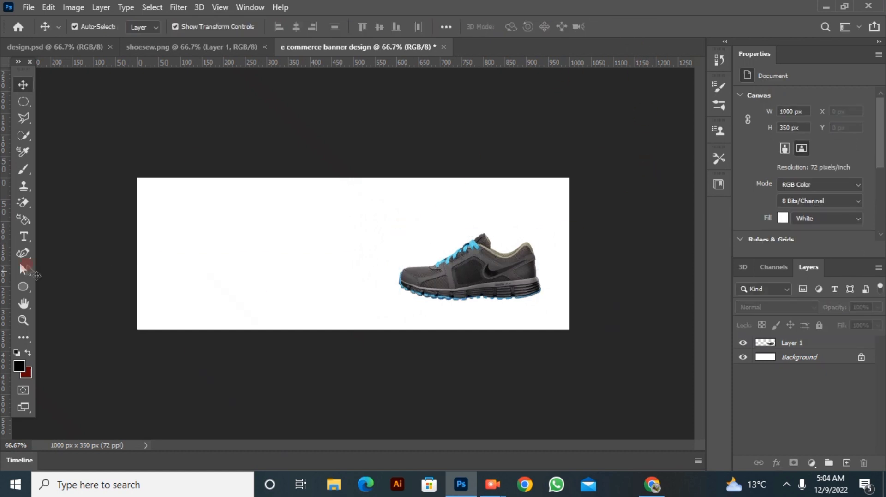
- Draw a closed curved shape about 533 × 479 px over the shoe and the banner's lower-right corner with the Curvature Pen
click(403, 339)
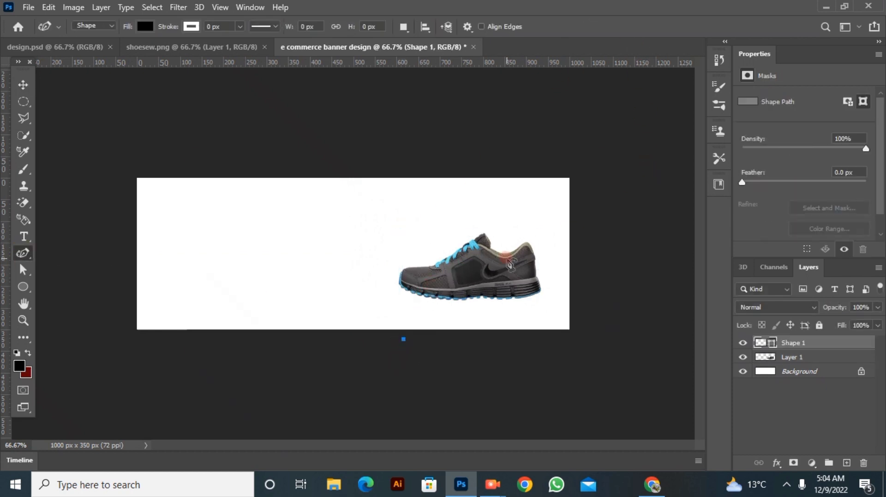
click(484, 263)
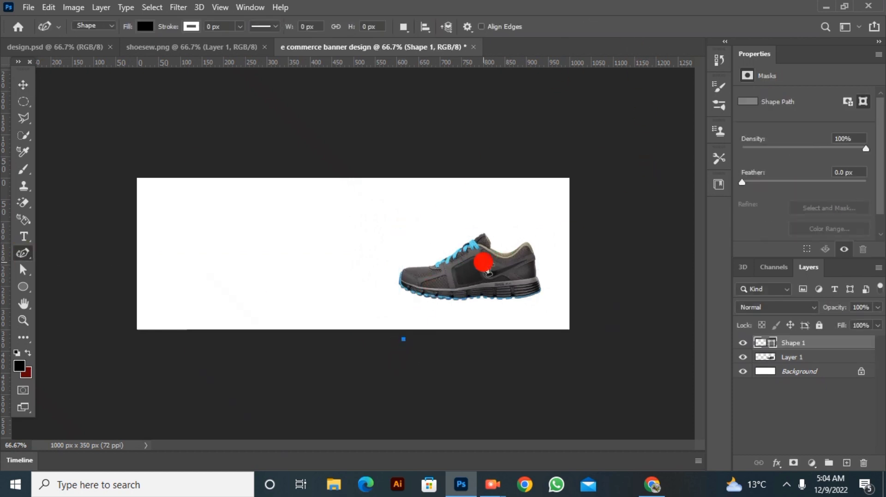
click(550, 266)
click(554, 206)
click(599, 202)
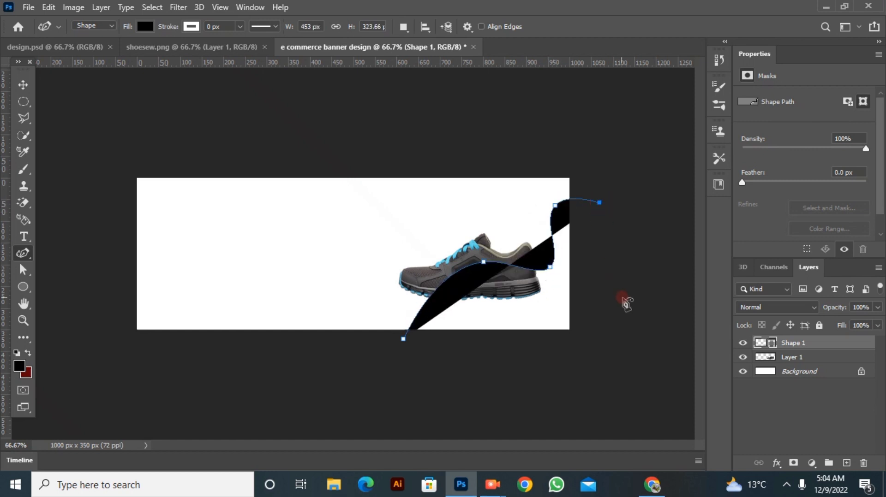
click(623, 308)
click(559, 382)
click(438, 398)
click(400, 367)
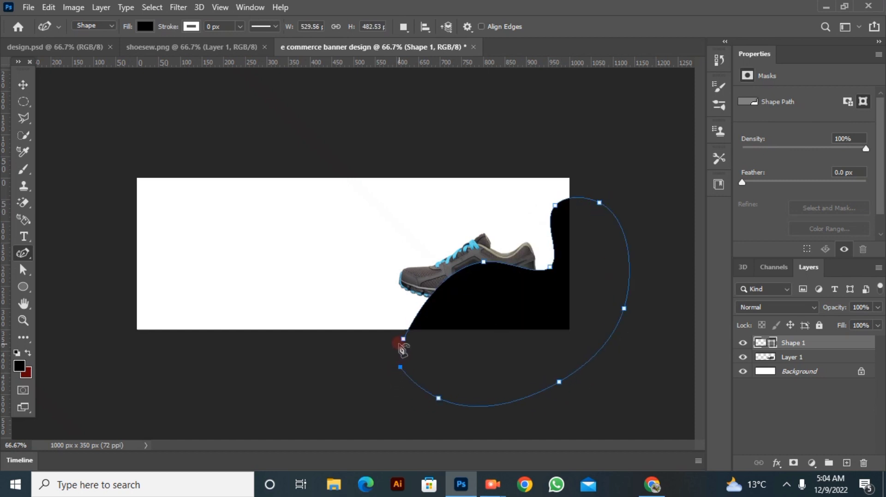
click(403, 339)
- Try several recent blue swatches on the curved shape and fill it with light blue
click(144, 27)
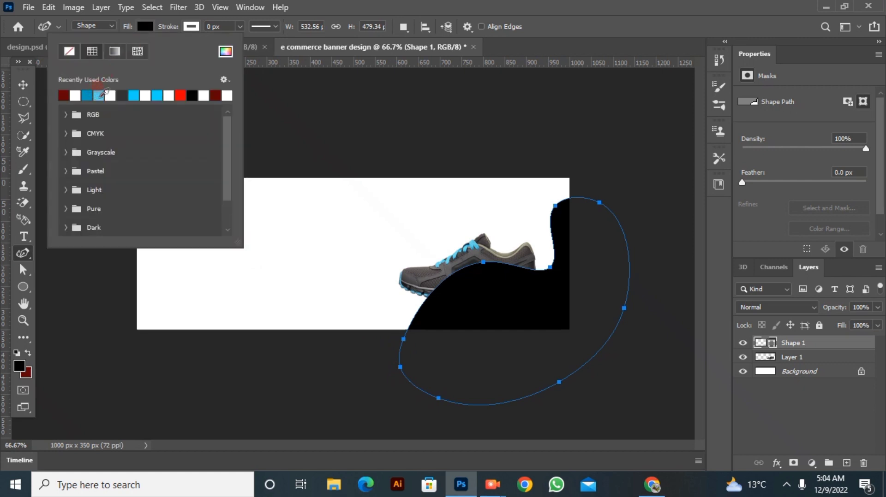
click(100, 95)
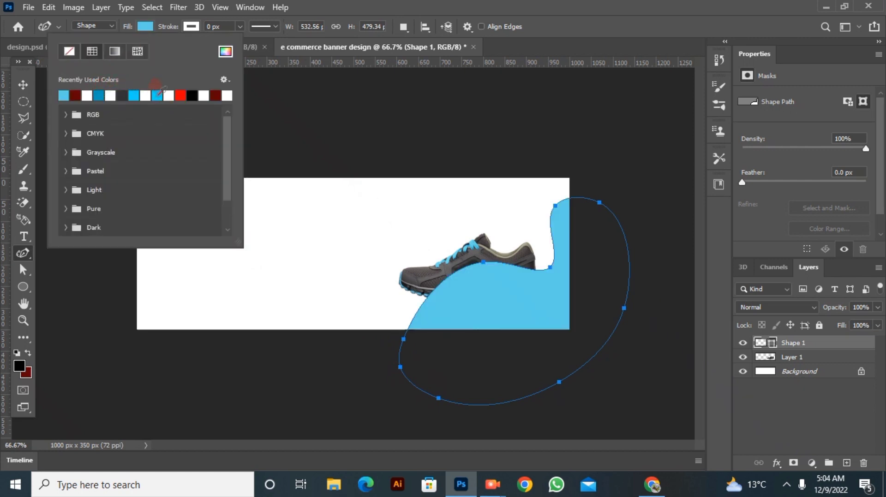
click(157, 94)
click(148, 93)
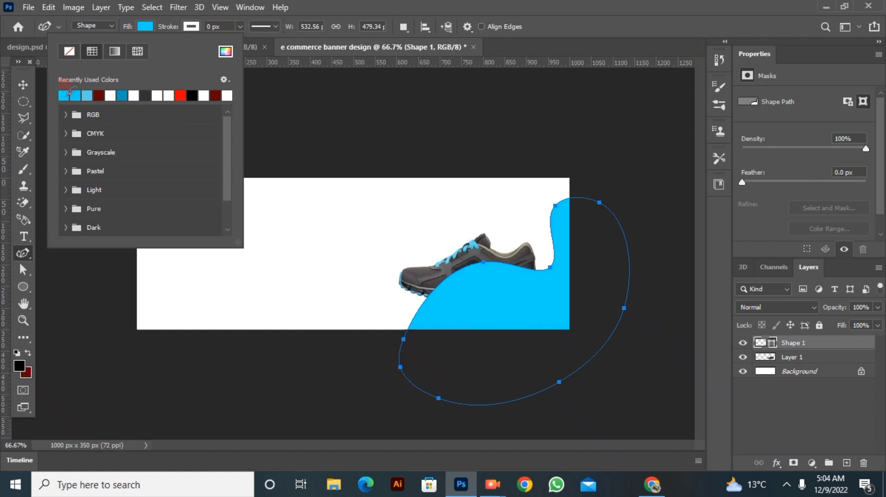
click(87, 95)
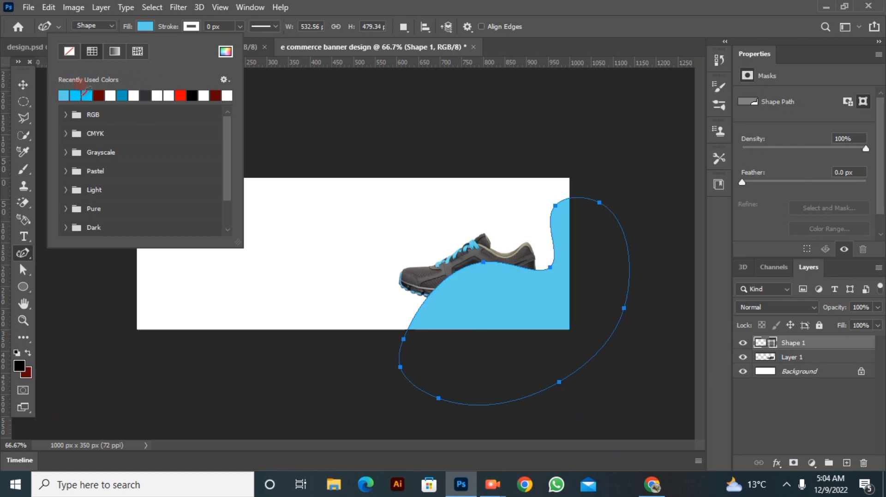
click(525, 26)
- Shift the light blue shape up and to the left, and place its layer beneath the shoe layer
click(20, 92)
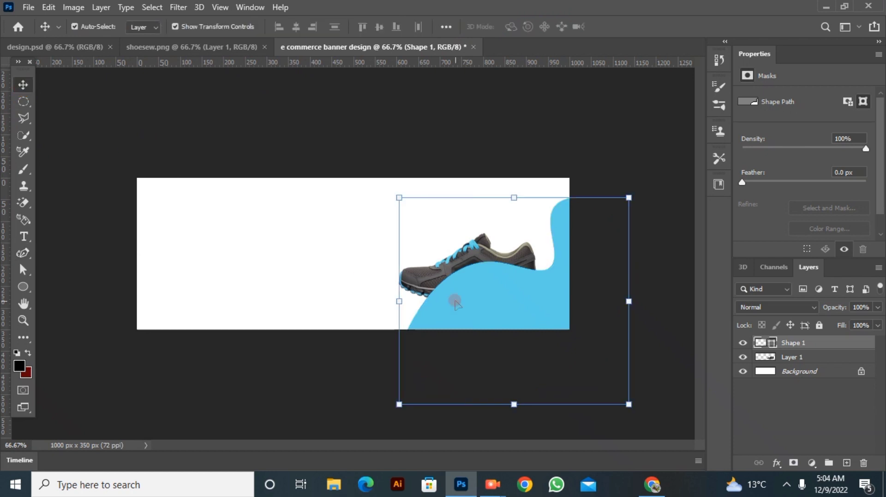
drag(453, 301, 466, 296)
click(638, 320)
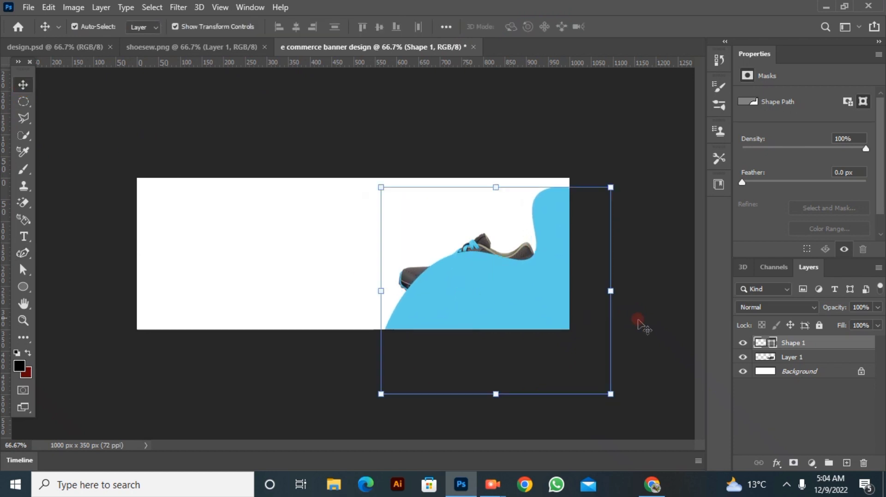
drag(819, 343, 810, 366)
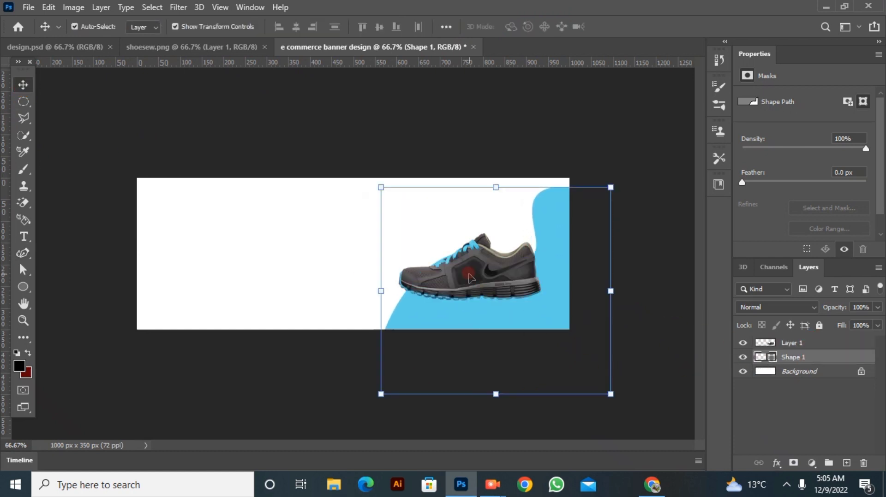
- Move the shoe down toward the banner's bottom edge and delete the light blue shape's layer
drag(468, 277, 478, 298)
click(558, 228)
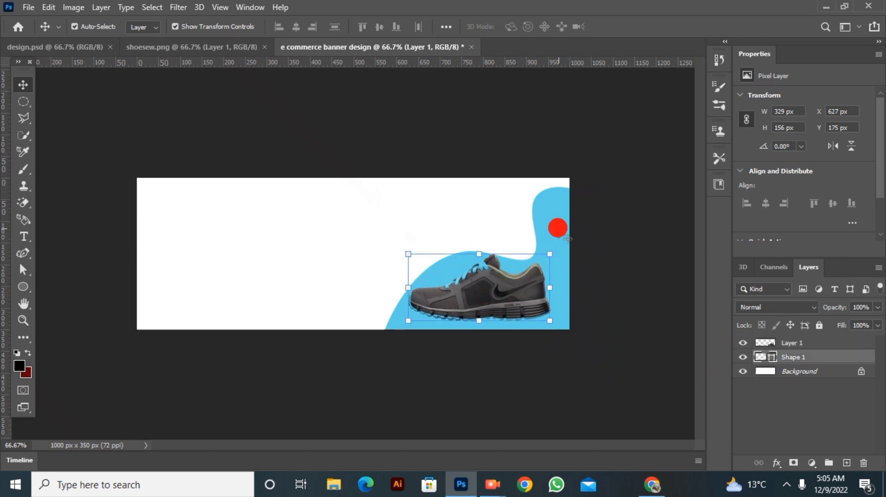
click(796, 374)
click(862, 462)
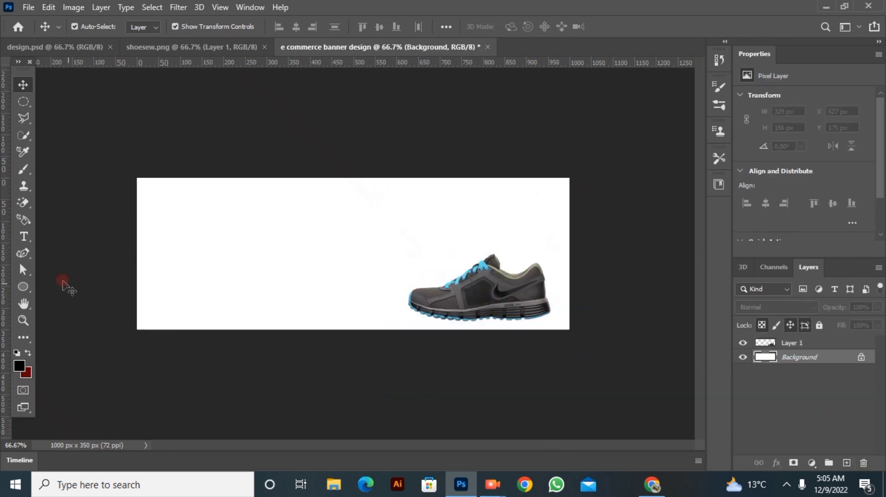
click(21, 253)
click(360, 334)
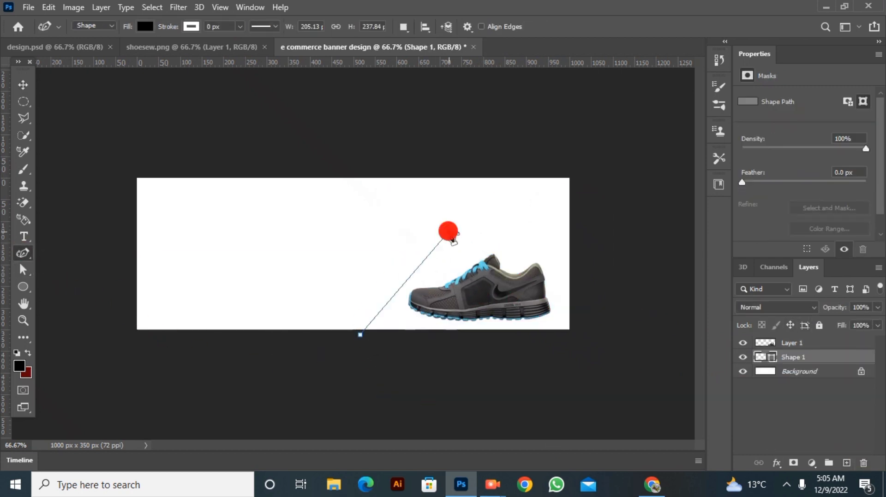
click(431, 251)
drag(429, 252, 441, 280)
click(472, 237)
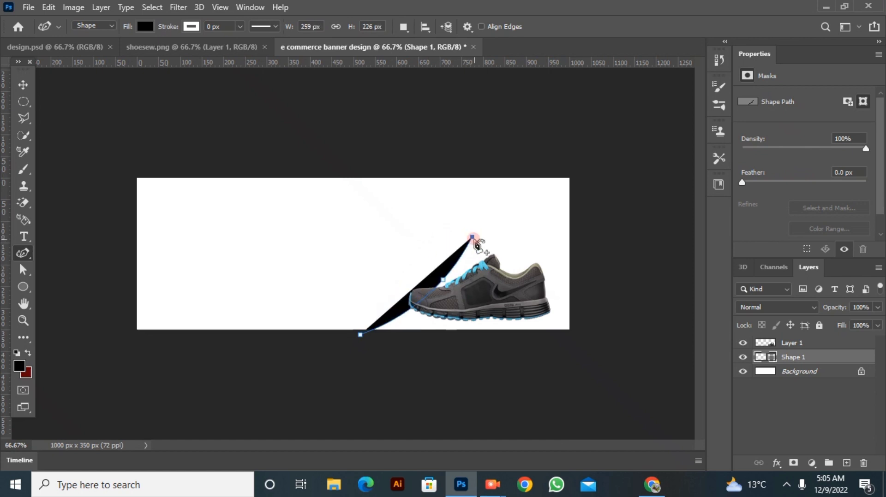
key(ctrl+z)
key(ctrl+z)
key(ctrl+z)
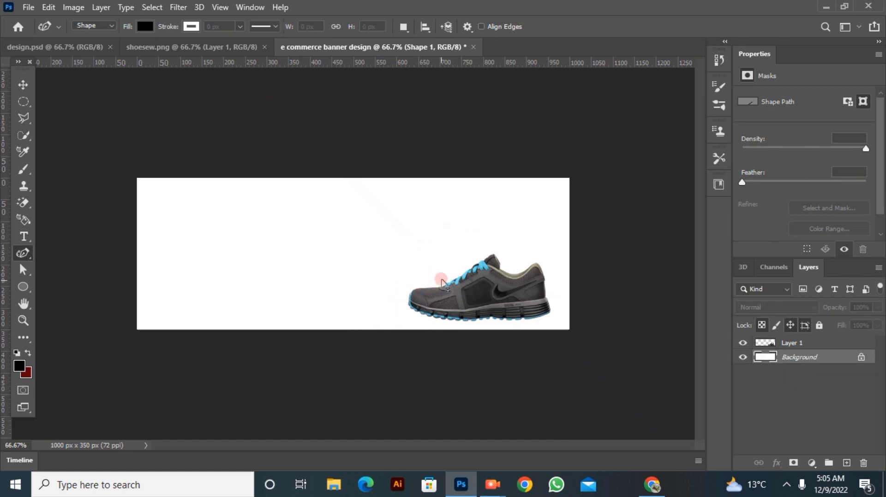
- Draw a closed wavy shape about 598 × 446 px behind the shoe, extending past the banner's lower-right corner, with the Curvature Pen
click(374, 339)
click(463, 255)
click(550, 265)
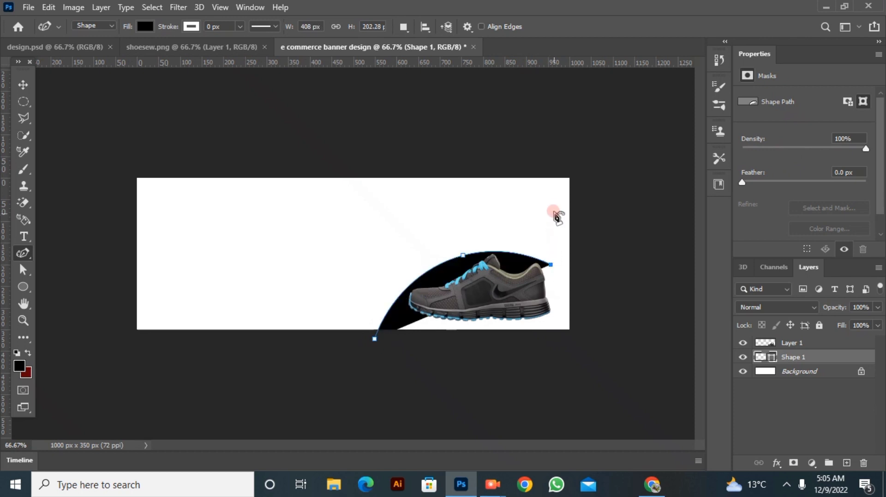
click(585, 204)
click(615, 230)
click(625, 351)
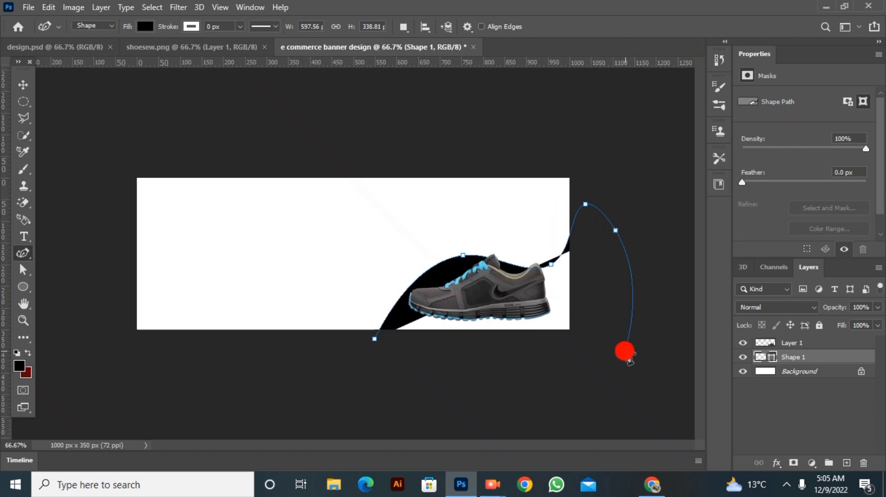
click(613, 378)
click(501, 393)
click(378, 383)
click(374, 339)
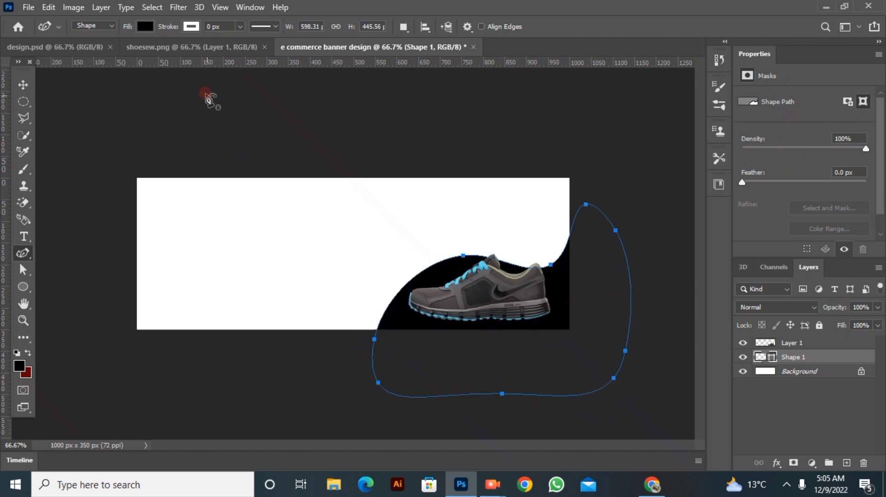
- Fill the wavy shape with bright blue and enlarge it up and to the left to frame the shoe
click(147, 28)
click(68, 82)
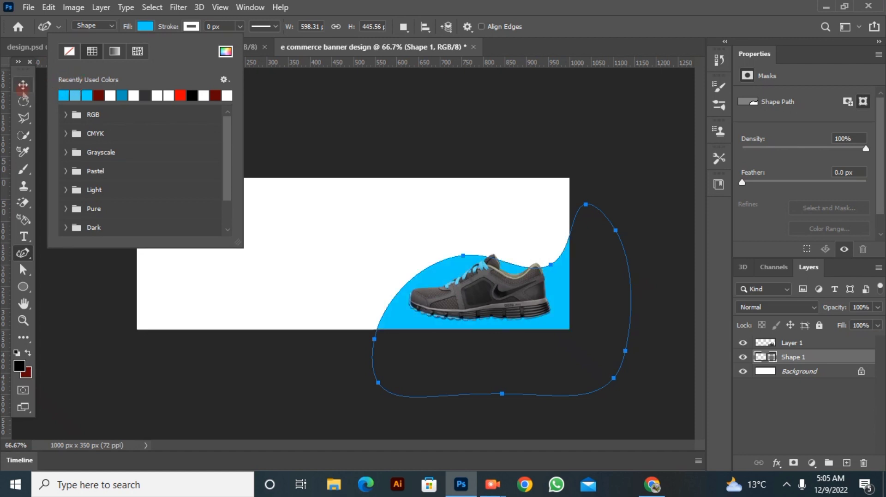
click(23, 85)
drag(365, 200, 332, 195)
click(642, 28)
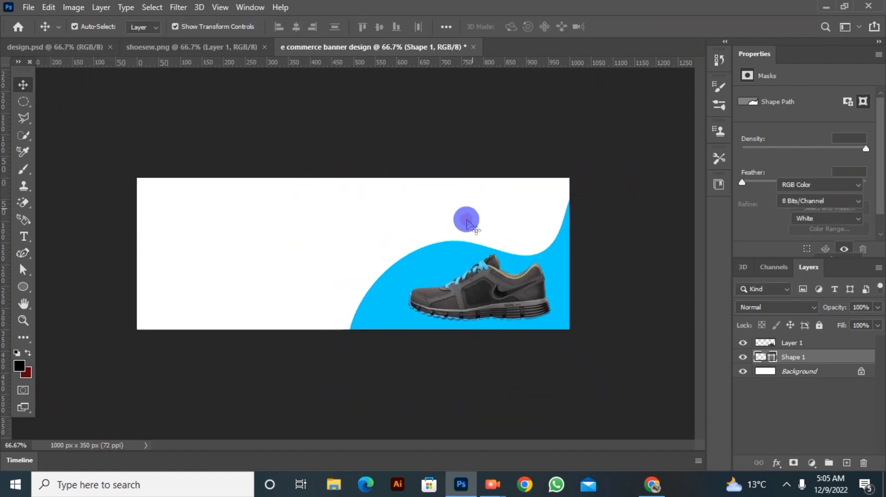
- Enlarge the shoe to about 109%, rotate it about -10.75°, and reposition it over the blue shape
click(468, 281)
drag(402, 250, 392, 268)
drag(466, 270, 462, 263)
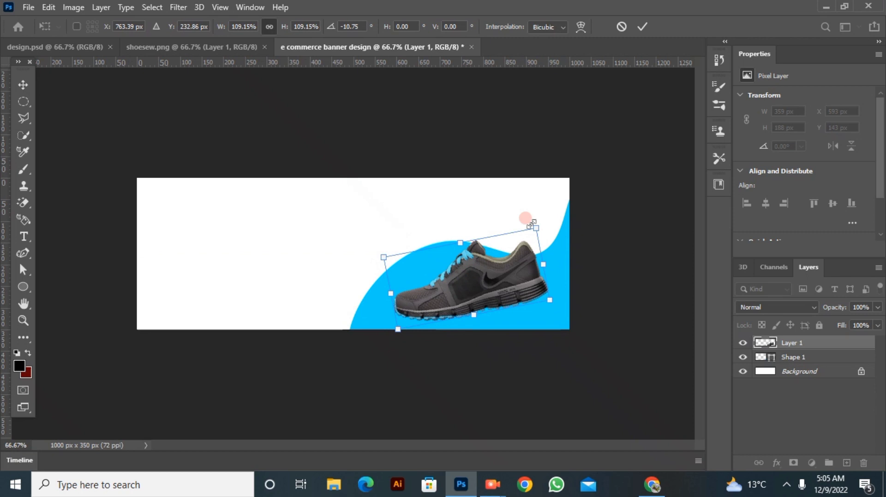
click(643, 27)
click(830, 382)
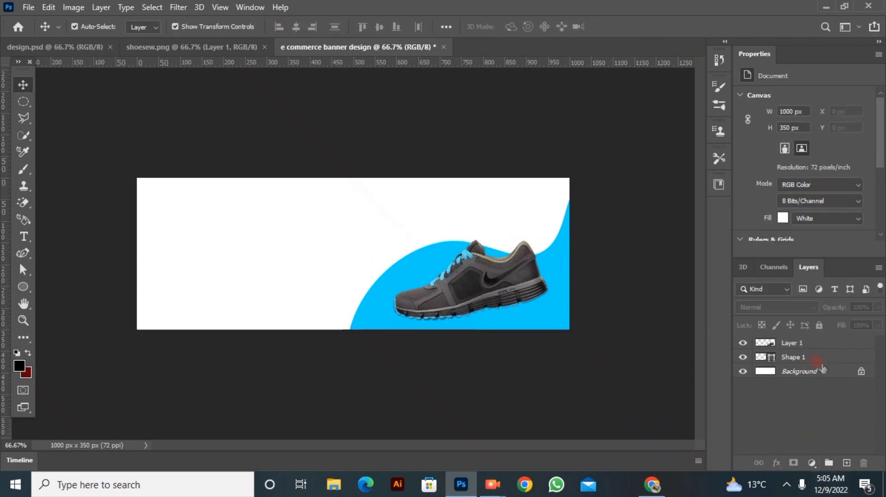
- Add a Solid Color fill layer above the background in dark grey #3c3a3c sampled from the shoe
click(803, 372)
click(810, 462)
click(805, 239)
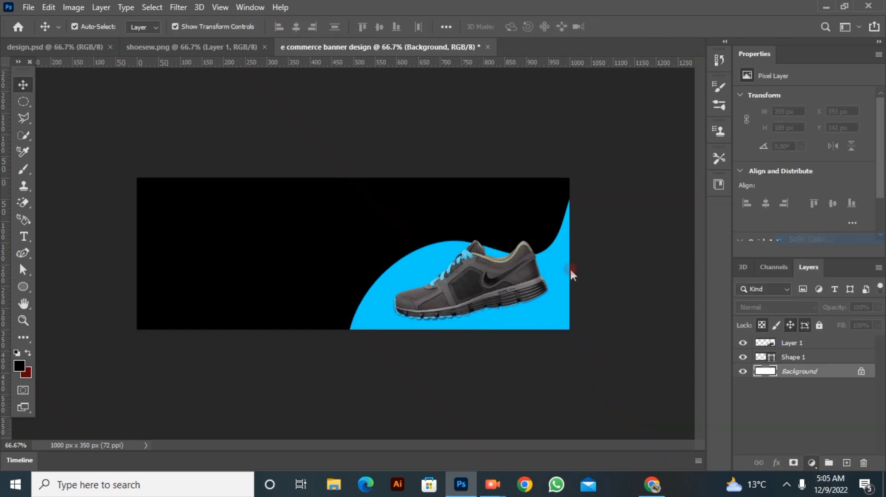
mouse_move(470, 256)
mouse_down()
mouse_move(447, 291)
mouse_move(467, 304)
mouse_up()
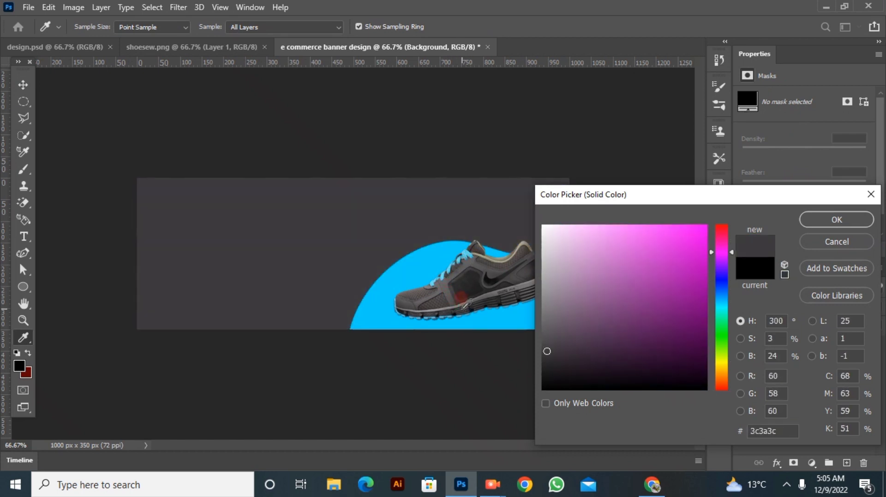
click(821, 221)
key(v)
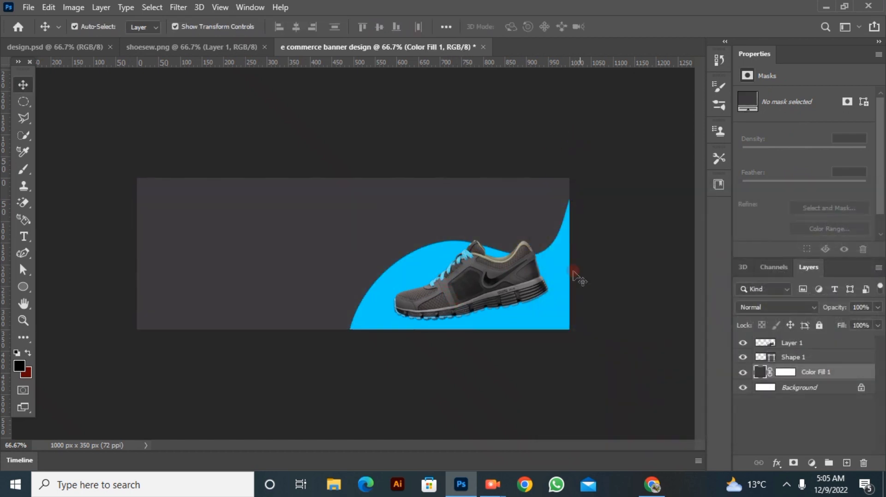
- Apply a black Drop Shadow effect to the blue curved shape, using the last Drop Shadow entry and leaving the one above it off
click(626, 339)
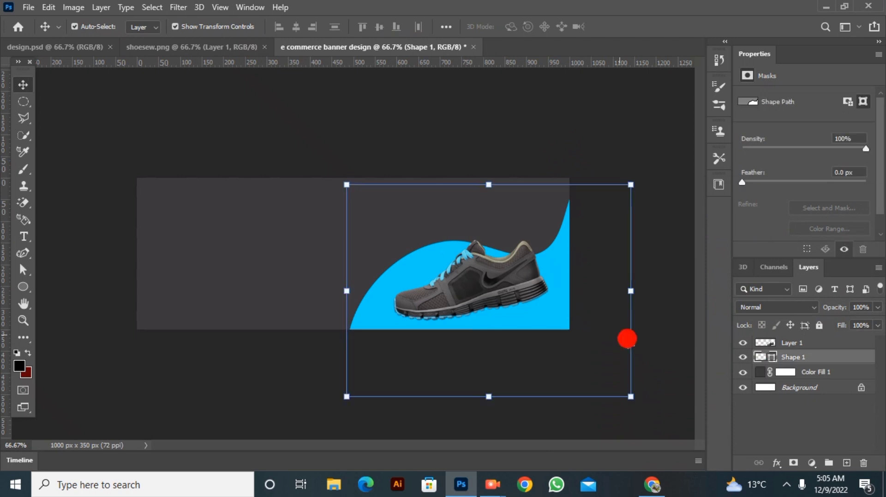
double_click(820, 355)
scroll(341, 239, down, 3)
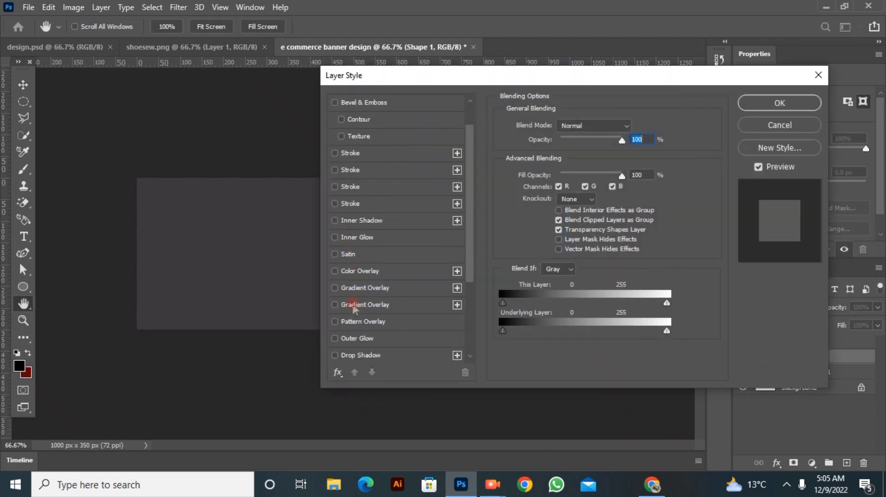
click(335, 355)
drag(471, 75, 773, 95)
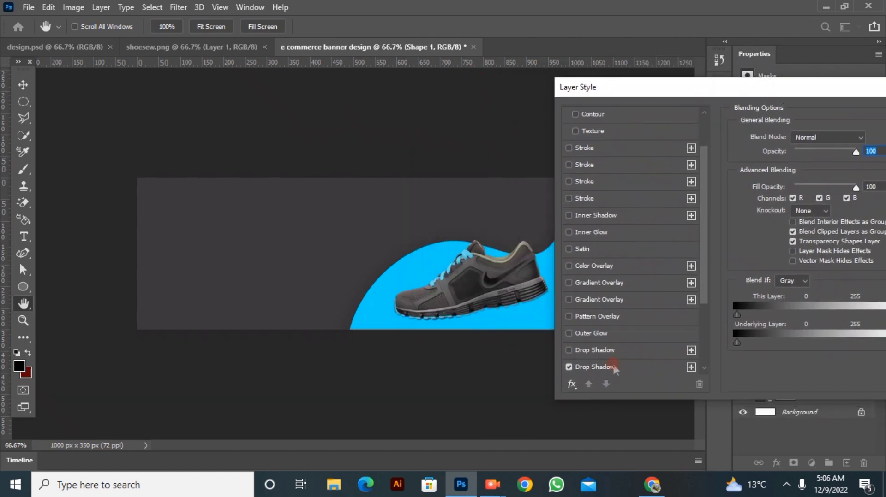
click(569, 349)
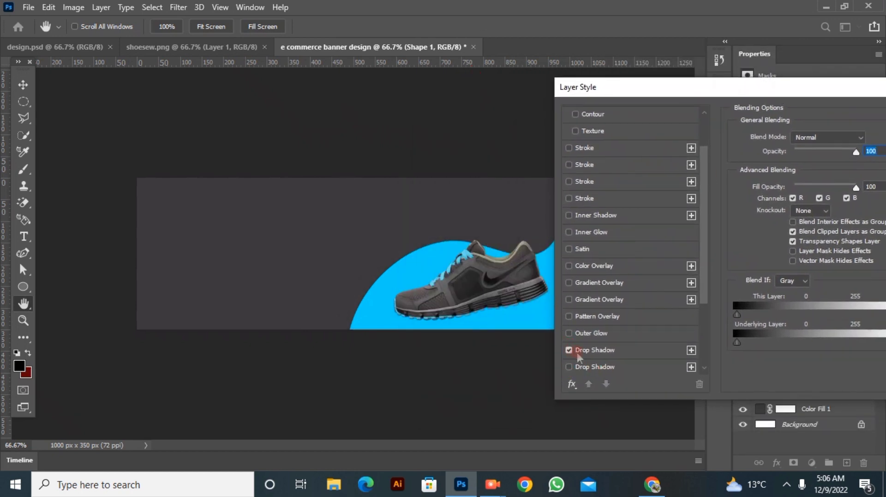
click(612, 351)
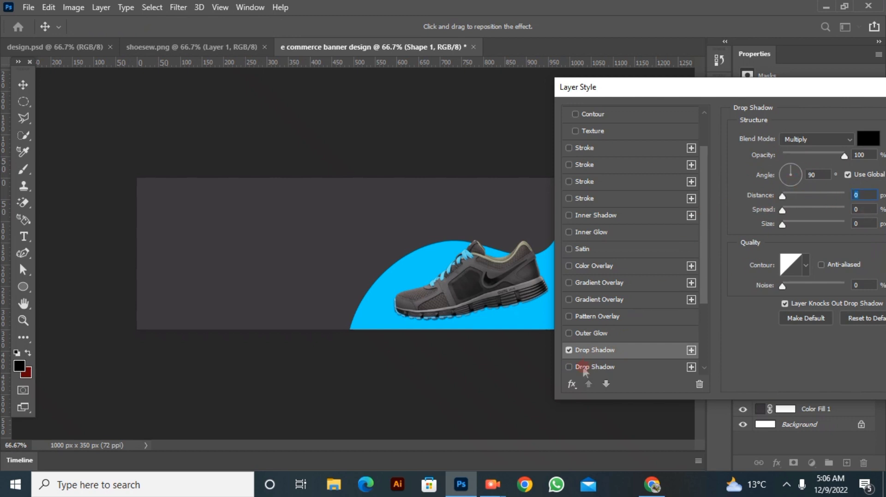
click(569, 350)
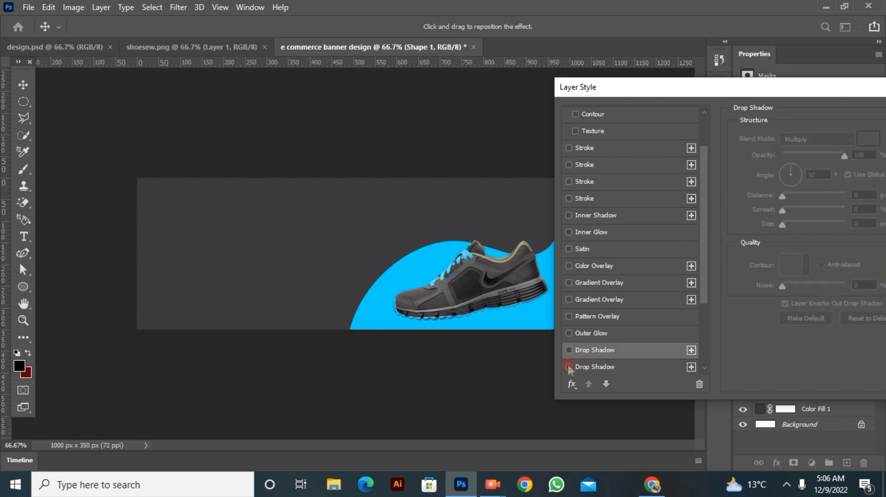
click(605, 372)
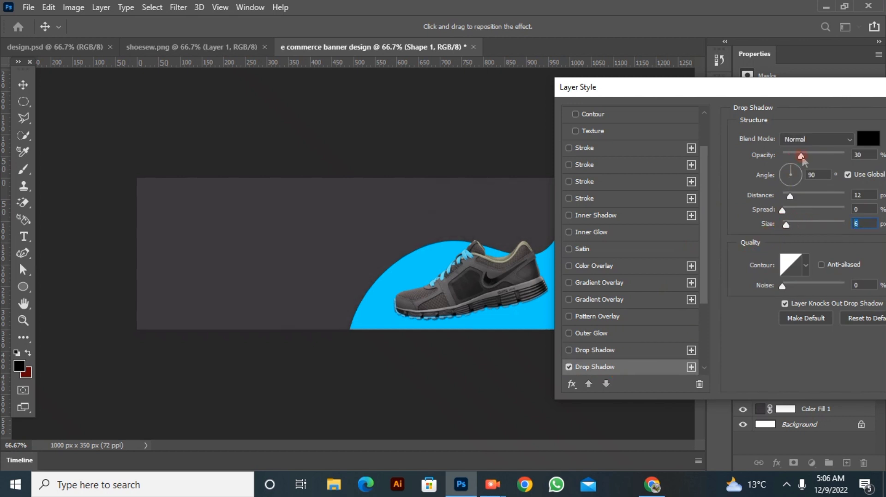
- Set the blue shape's drop shadow to 100% opacity and 59 px size, and apply the layer style
drag(789, 225, 801, 224)
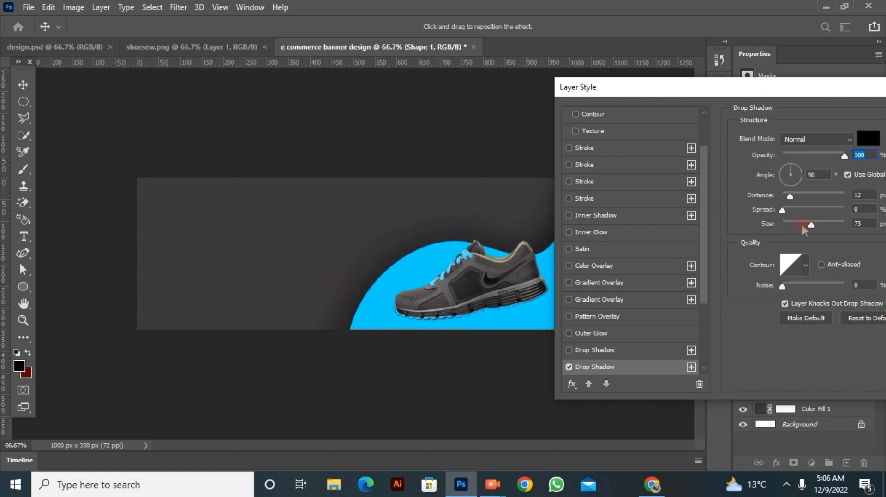
drag(718, 86, 594, 84)
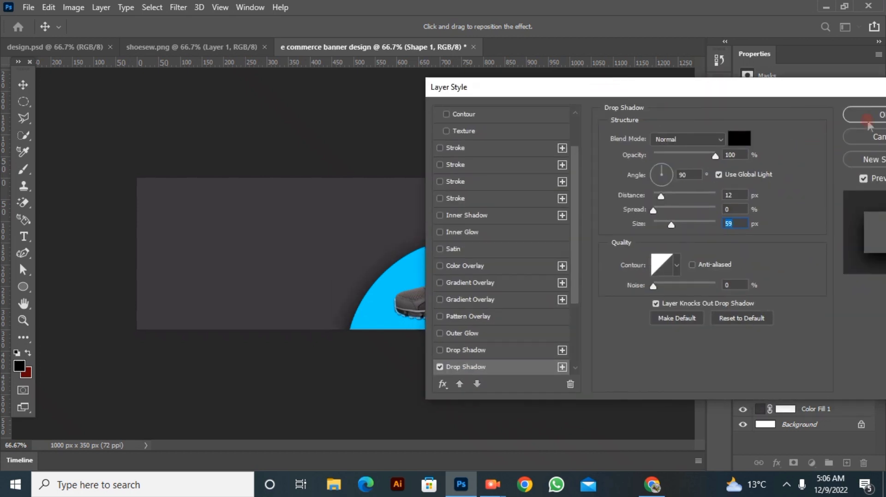
click(870, 115)
click(360, 227)
- Paint a single soft black brush dab about 240 px wide on a new layer, over the dark area beside the blue shape
click(844, 459)
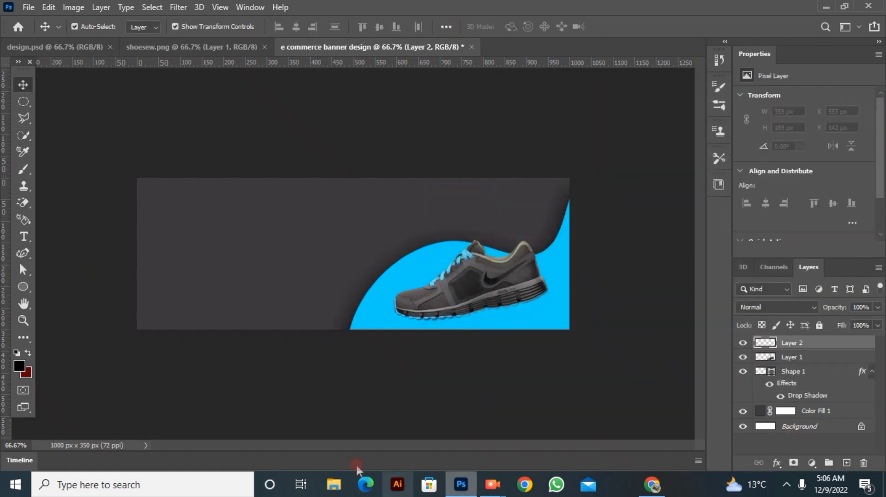
click(25, 171)
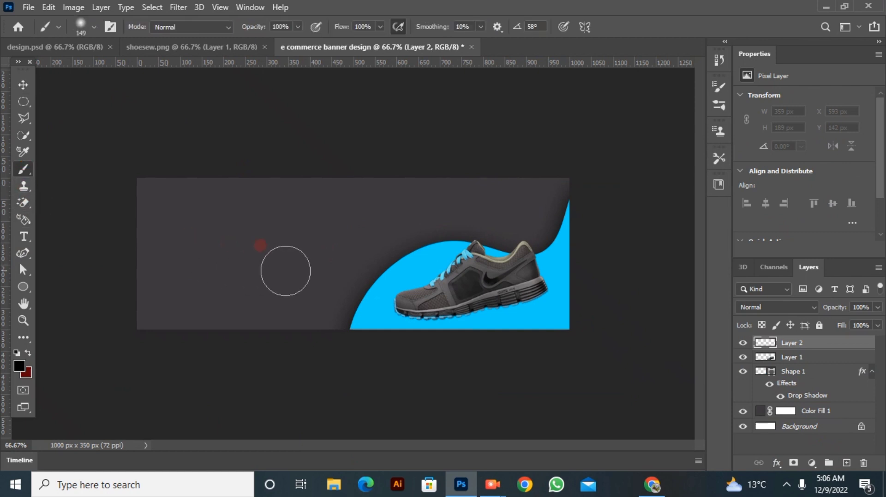
click(316, 250)
- Stretch the black dab into a thin ground shadow about 312.6% wide and 22.8% high, tilted about -2.06°, and place its layer beneath the shoe
click(22, 82)
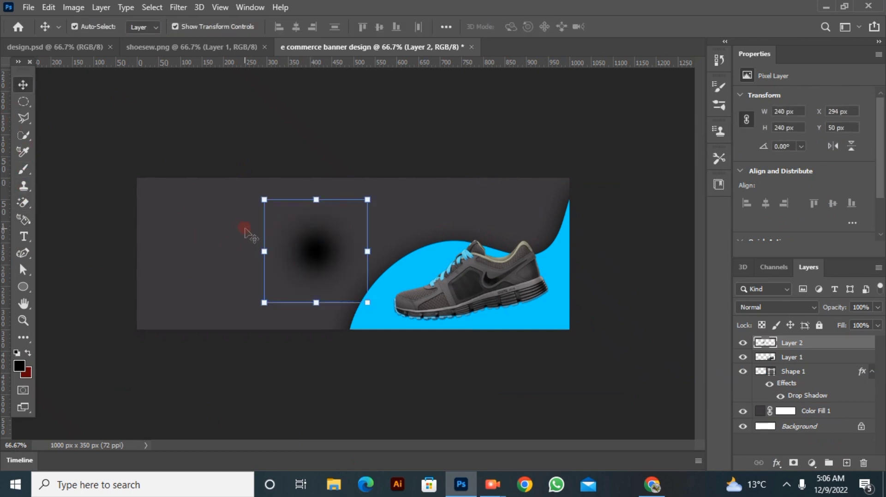
drag(318, 201, 580, 284)
drag(392, 285, 424, 321)
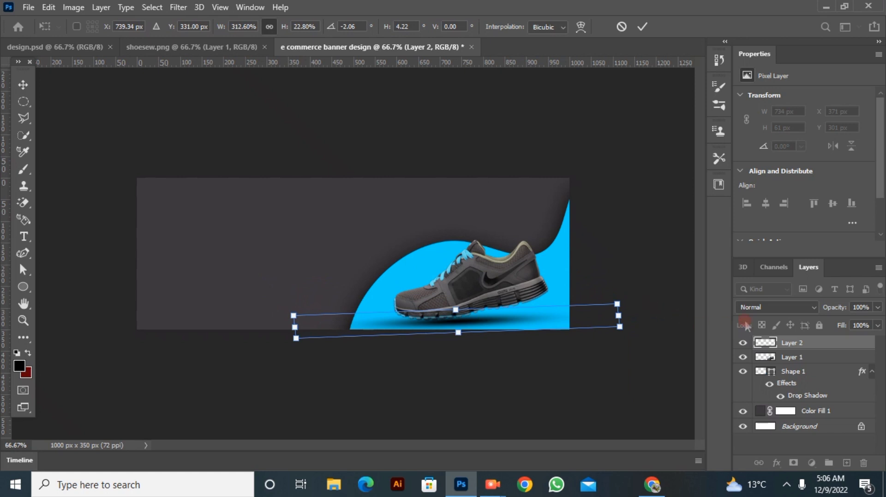
drag(803, 342, 805, 365)
click(494, 416)
click(462, 336)
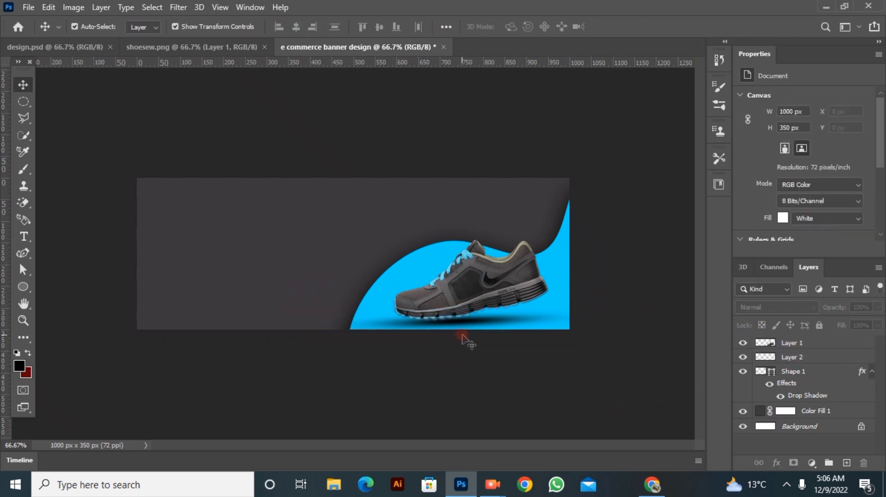
- Nudge the shoe slightly to the right, and enlarge the shoe, its ground shadow and the blue shape together up and to the left
drag(522, 296, 529, 299)
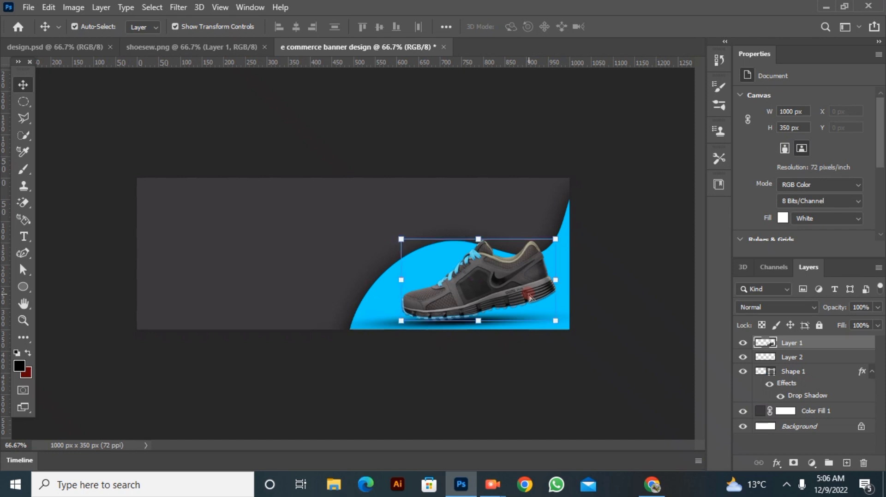
click(594, 286)
drag(428, 377, 480, 199)
drag(298, 185, 280, 174)
click(642, 27)
click(619, 115)
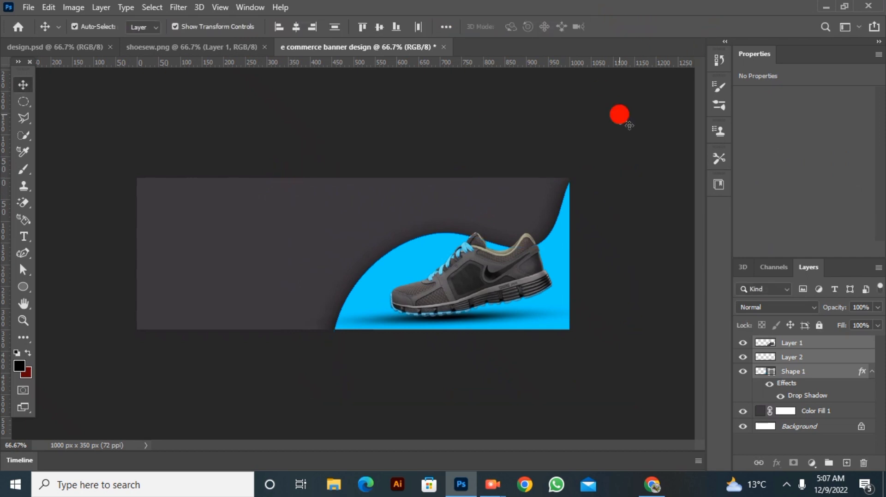
- Rotate the shoe a further -4.73° or so and raise it slightly above its ground shadow
click(427, 269)
drag(375, 217, 371, 225)
drag(456, 263, 457, 255)
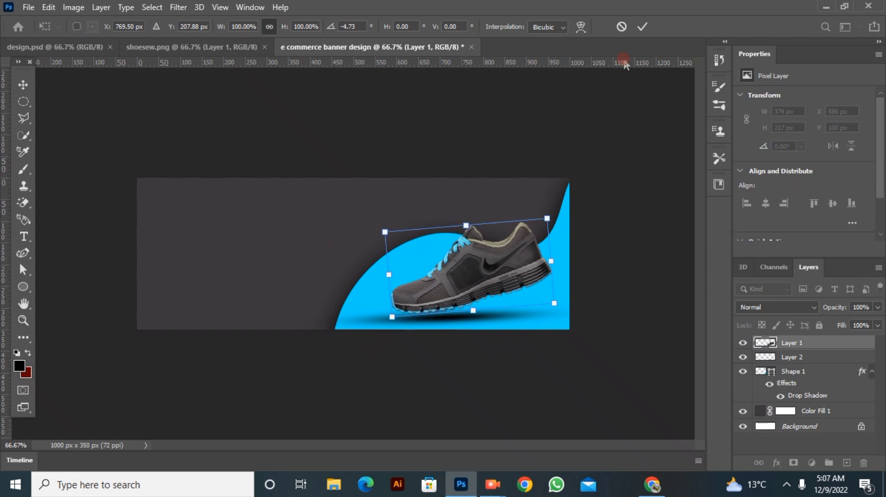
click(642, 26)
click(600, 243)
- Tilt the ground shadow to about -2.45°, widen it to about 102.36%, and move it up close beneath the shoe's sole
click(614, 303)
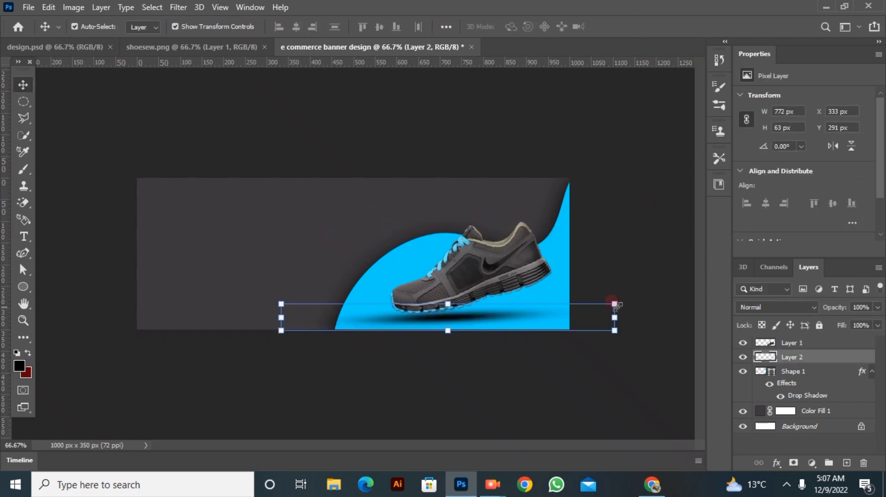
drag(625, 313, 620, 308)
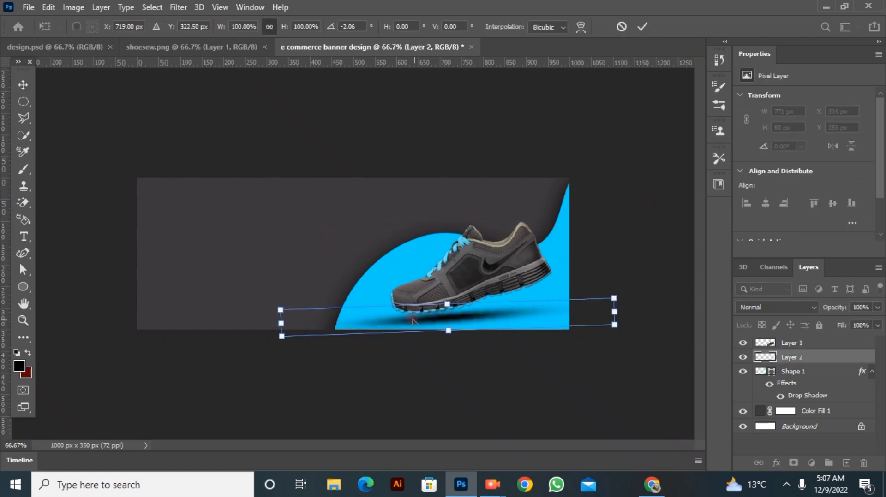
drag(417, 321, 481, 314)
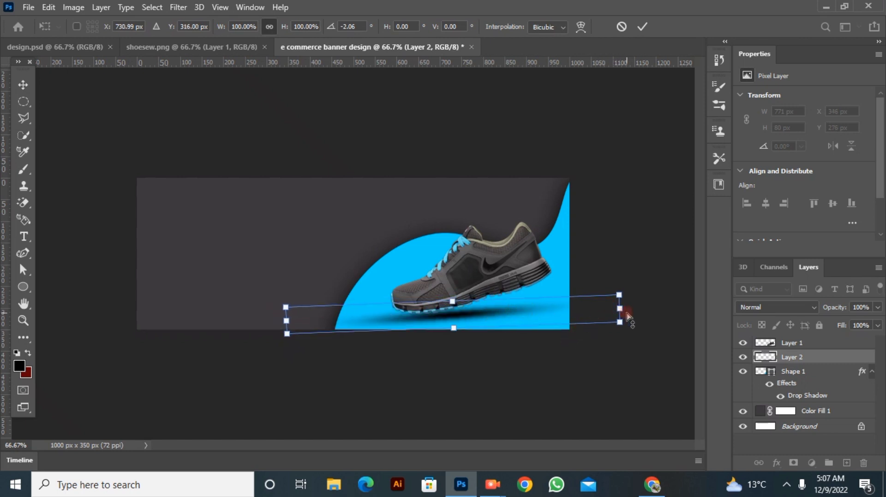
drag(626, 313, 627, 307)
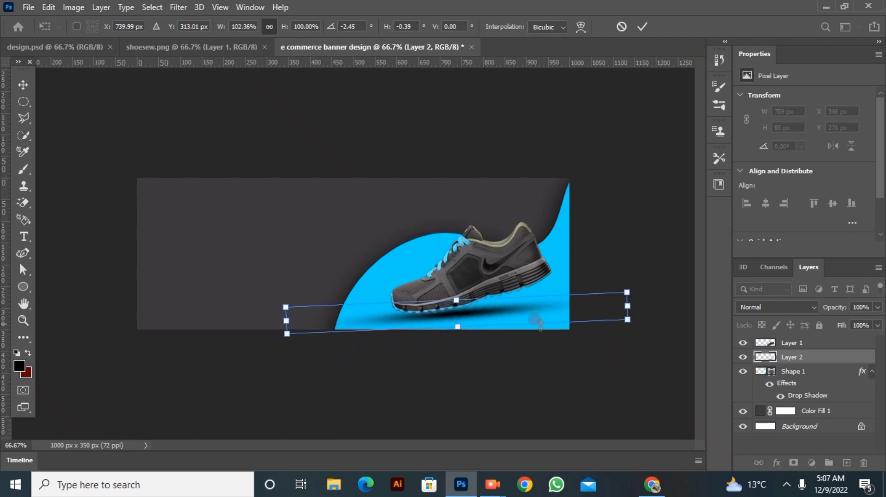
mouse_move(479, 311)
mouse_down()
mouse_move(476, 306)
mouse_move(476, 314)
mouse_up()
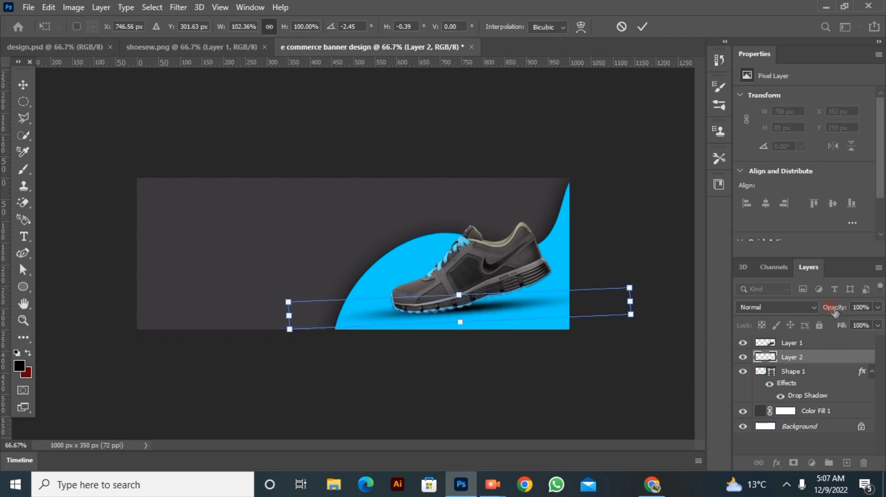
- Lower the ground shadow layer's opacity to 68% and commit its transform
drag(835, 311, 813, 315)
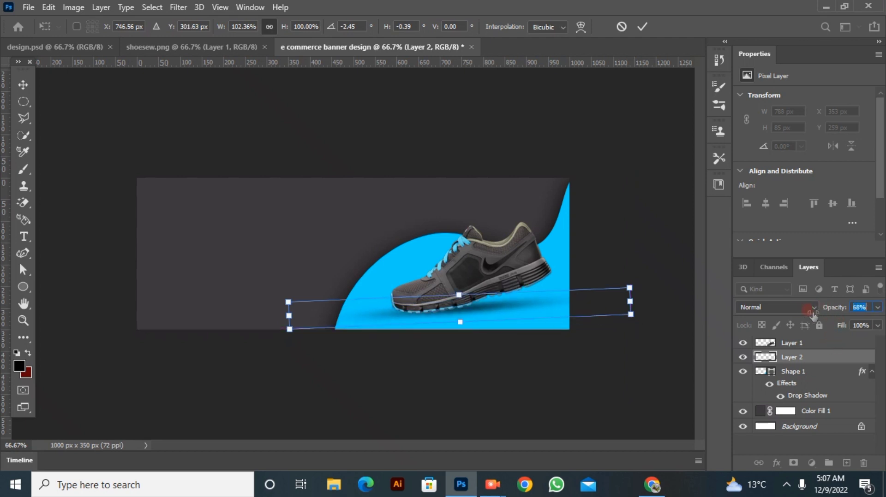
click(641, 26)
click(325, 324)
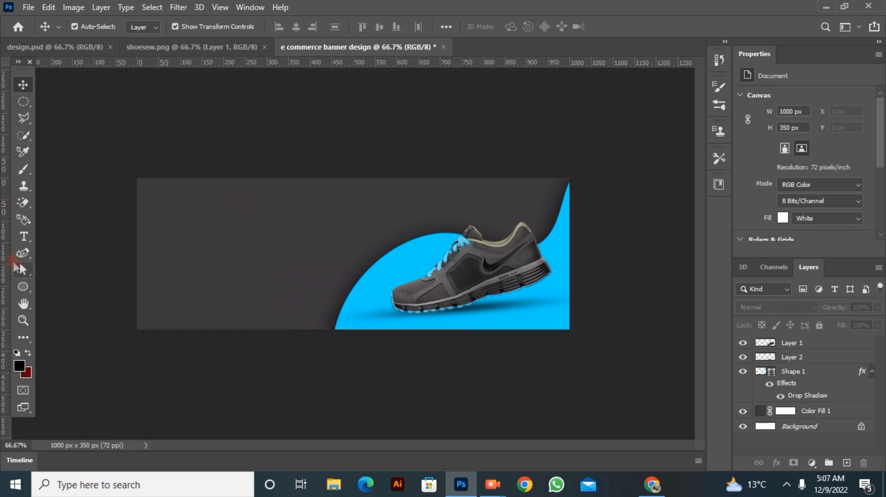
- Add the text E-COMMERCE BANNER in the upper-left part of the banner
click(24, 236)
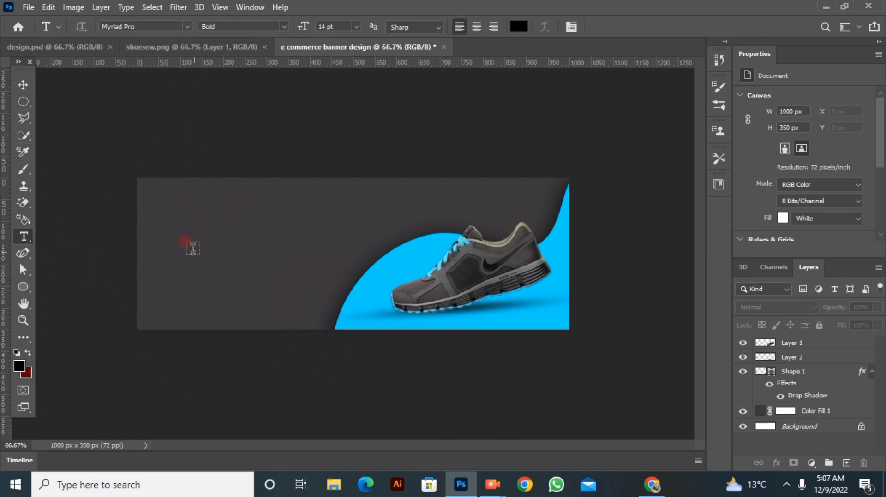
click(157, 211)
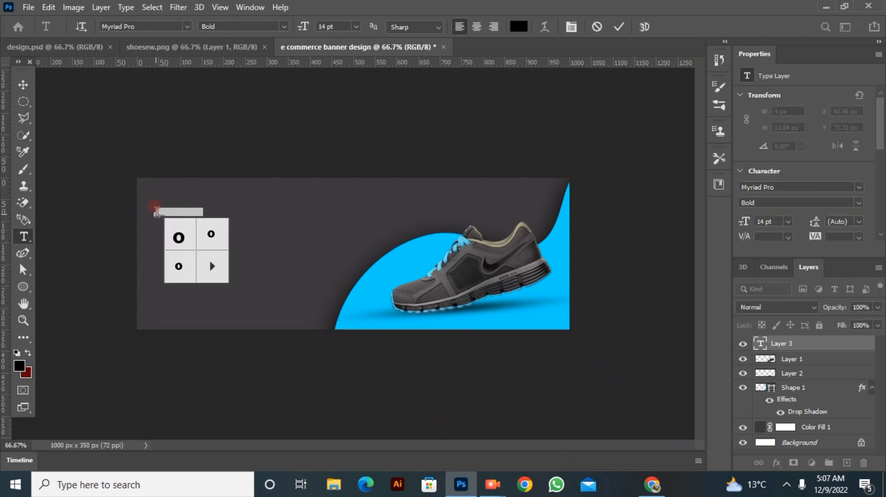
key(BackSpace)
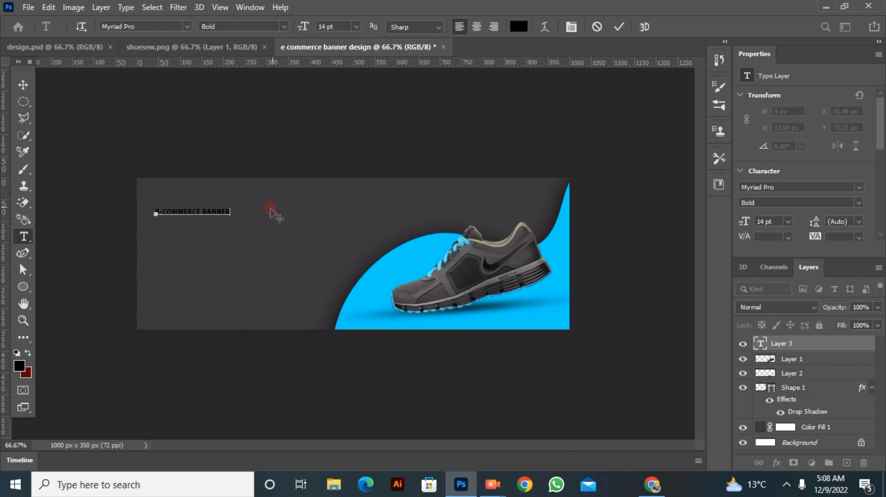
- Color the whole E-COMMERCE BANNER text bright blue #00d0ff, sampled from the curved shape
drag(236, 211, 331, 133)
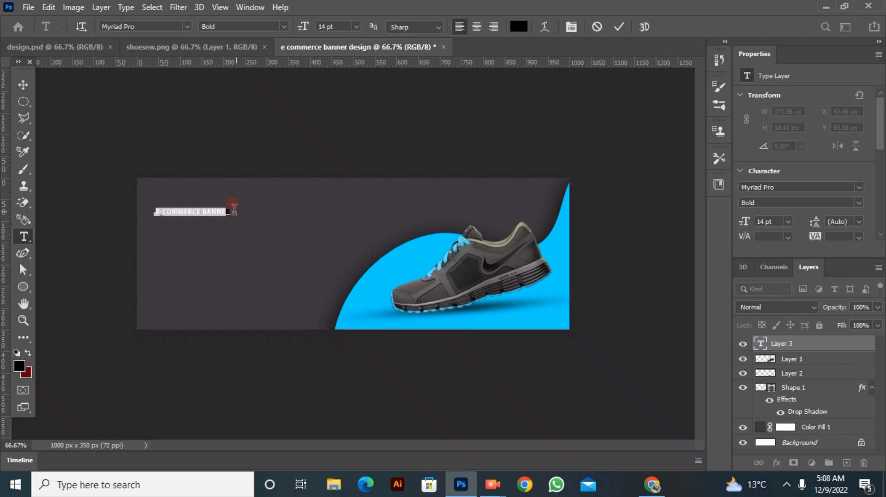
drag(233, 209, 517, 95)
click(518, 27)
click(415, 245)
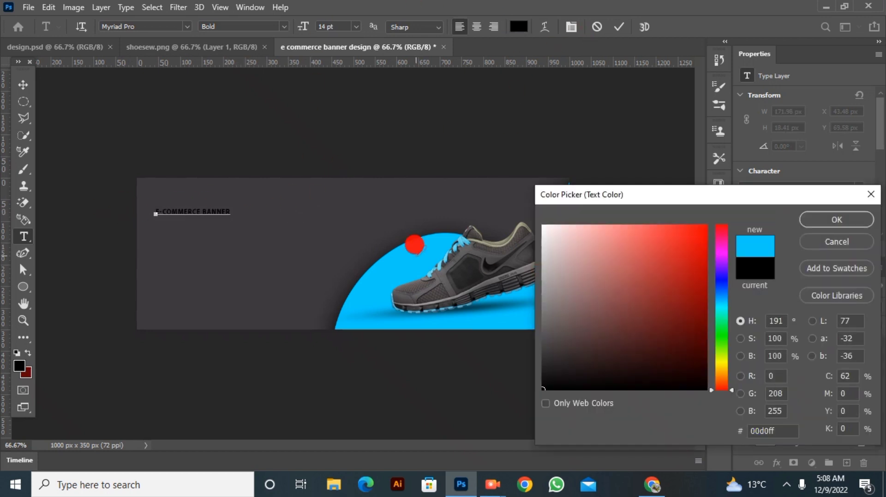
click(836, 219)
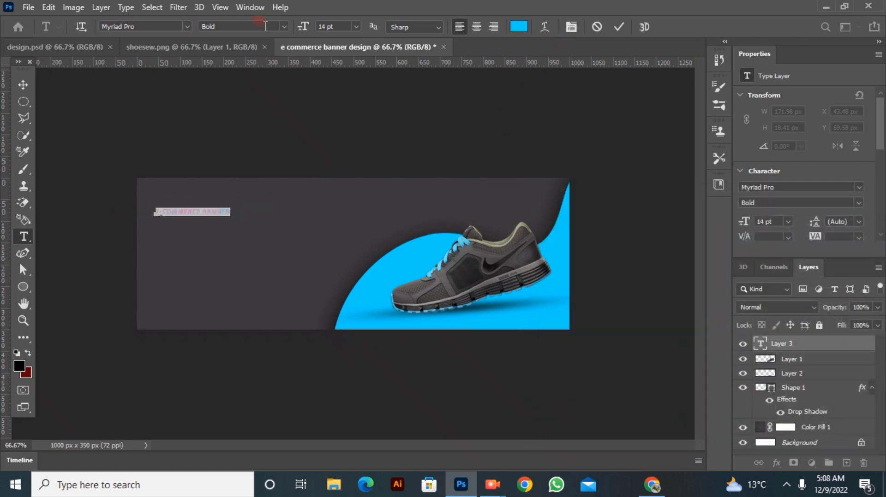
- Set the E-COMMERCE BANNER text to 36 pt in Myriad Pro Bold Italic and commit it
drag(305, 28, 318, 28)
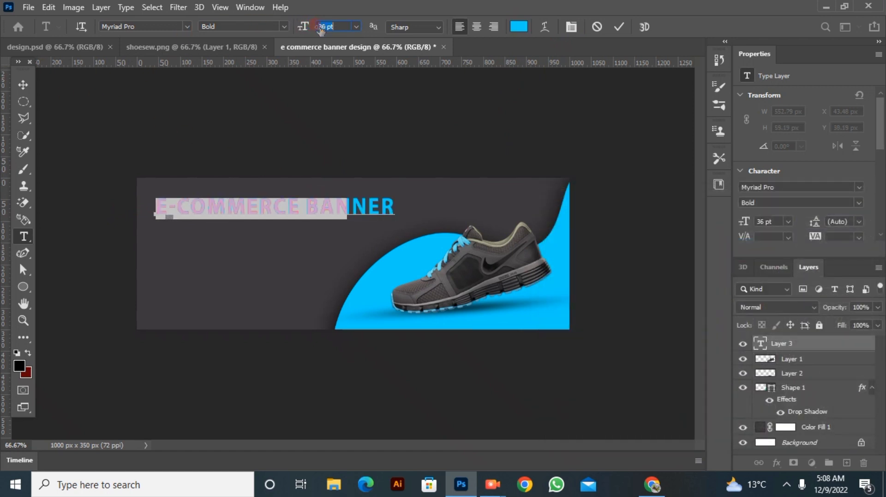
click(284, 28)
click(253, 75)
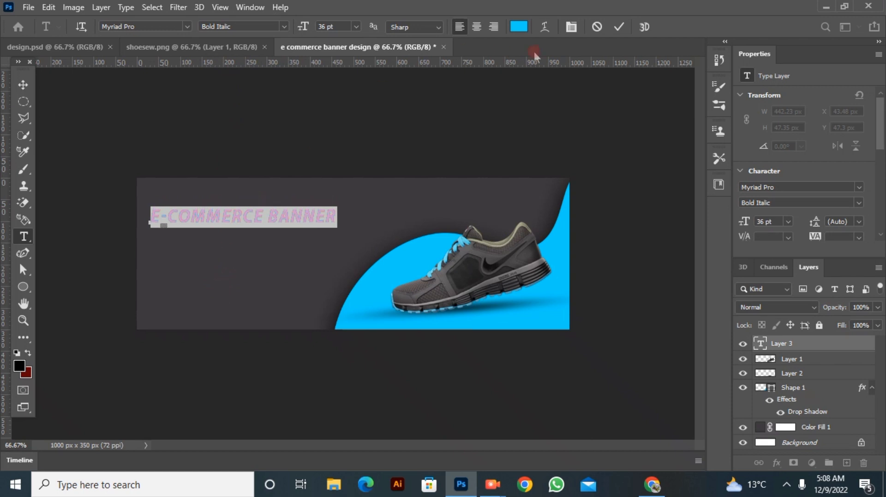
click(619, 27)
- Enlarge the E-COMMERCE BANNER heading proportionally and place it just inside the banner's left edge
click(23, 84)
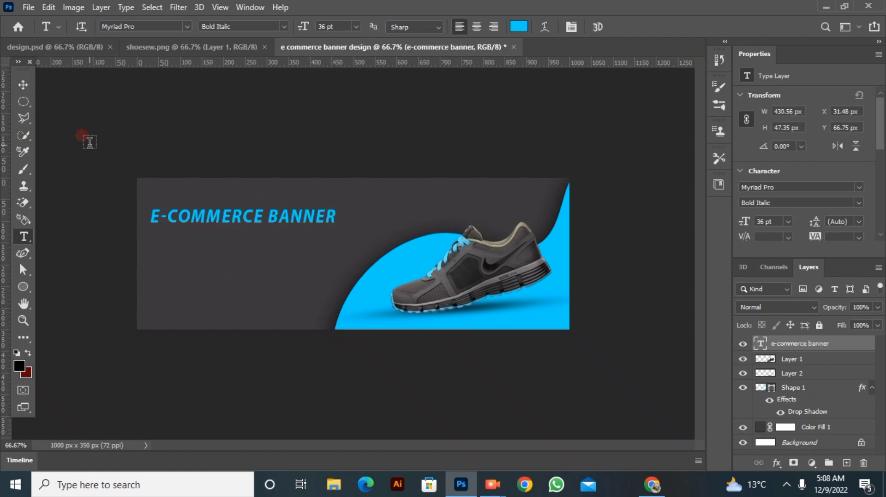
drag(133, 206, 113, 196)
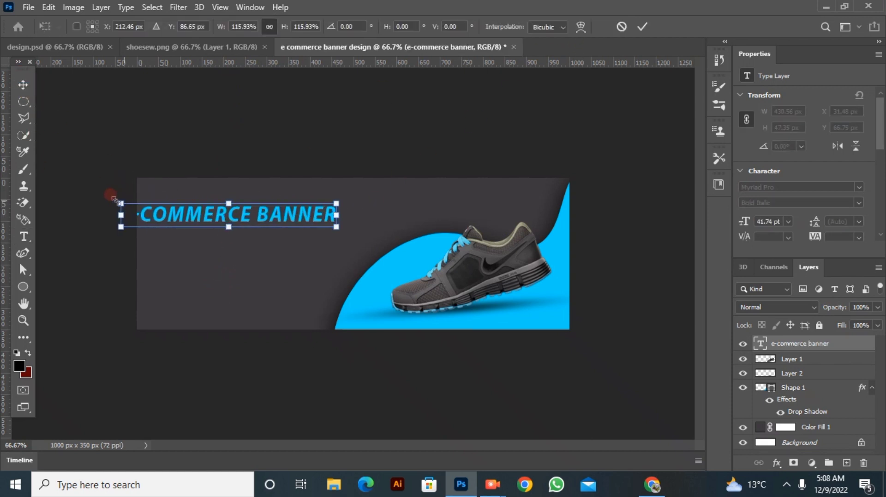
drag(198, 226, 186, 220)
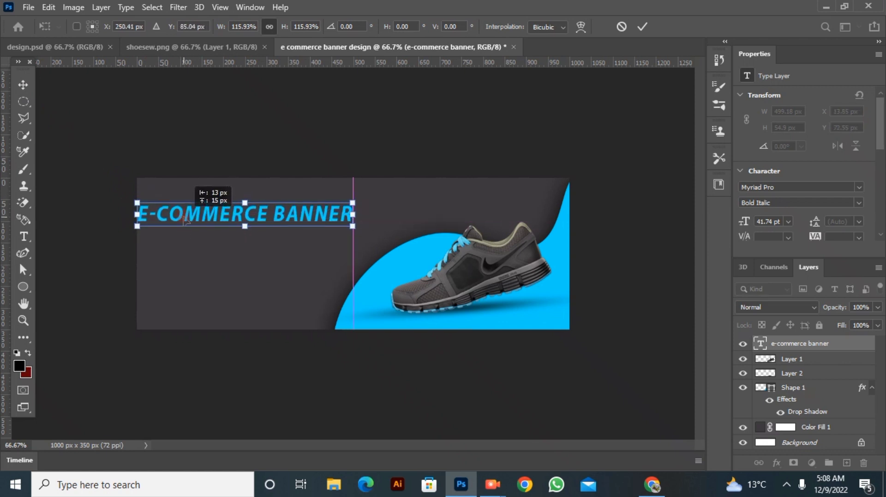
drag(352, 209, 371, 214)
click(642, 27)
click(211, 112)
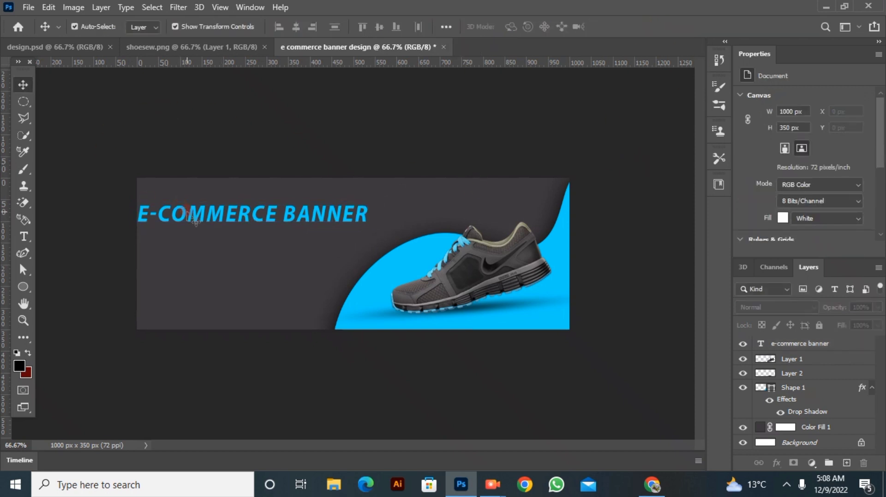
drag(191, 213, 196, 213)
click(175, 165)
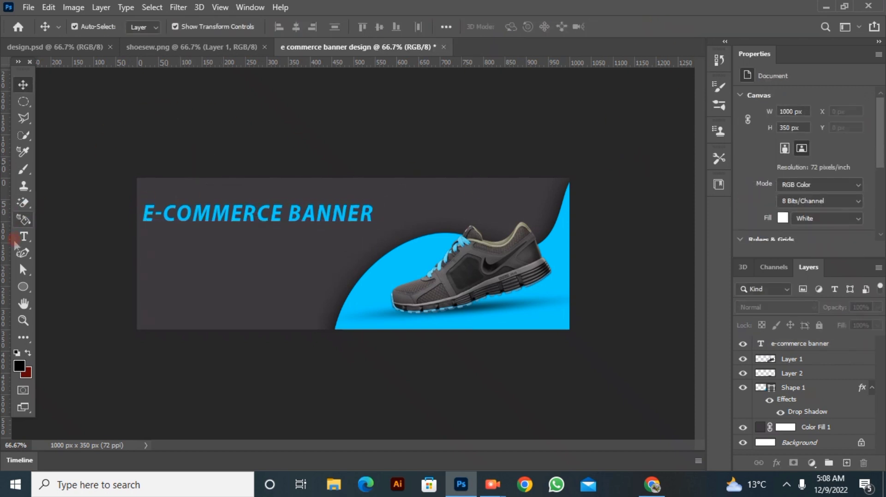
- Add the text MENS SHOEWEAR in 36 pt blue Myriad Pro Bold Italic, left-aligned directly beneath the heading
key(t)
click(182, 252)
key(BackSpace)
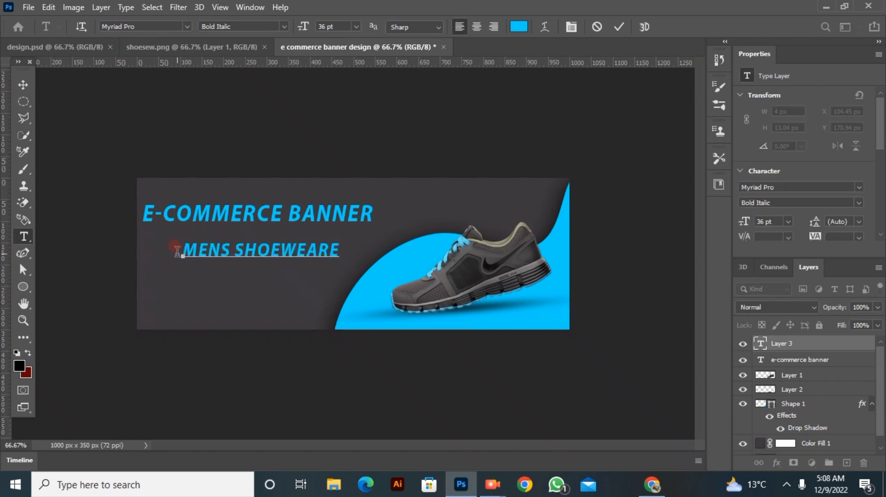
drag(216, 315, 174, 306)
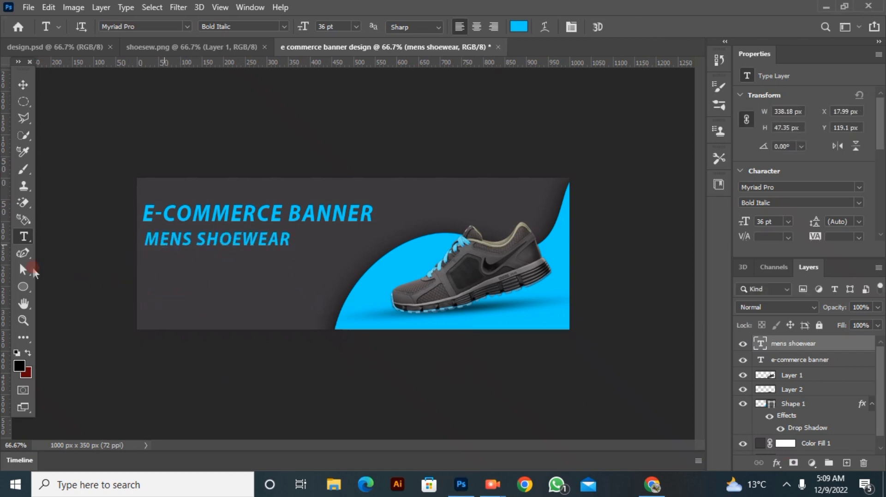
- Draw a rectangle about 127 × 32 px in the area below the MENS SHOEWEAR text
click(24, 287)
click(82, 286)
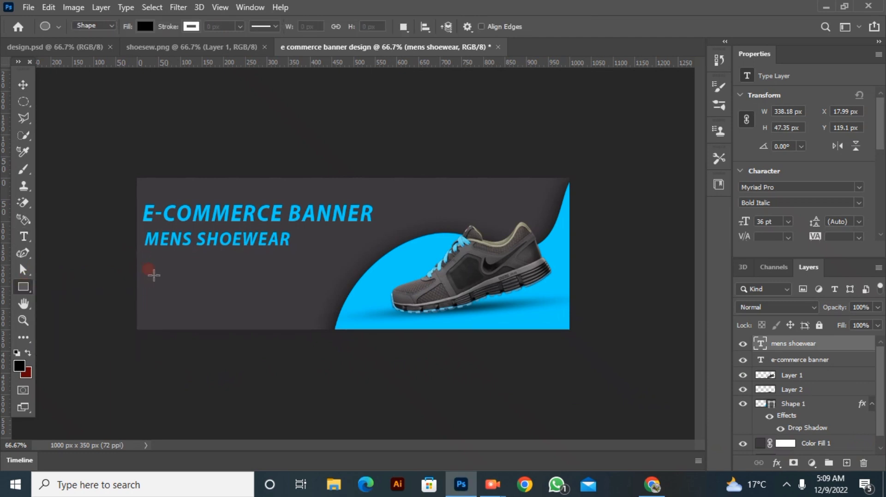
drag(183, 279, 237, 292)
- Remove the rectangle's fill and give it a 2 px white stroke
click(145, 27)
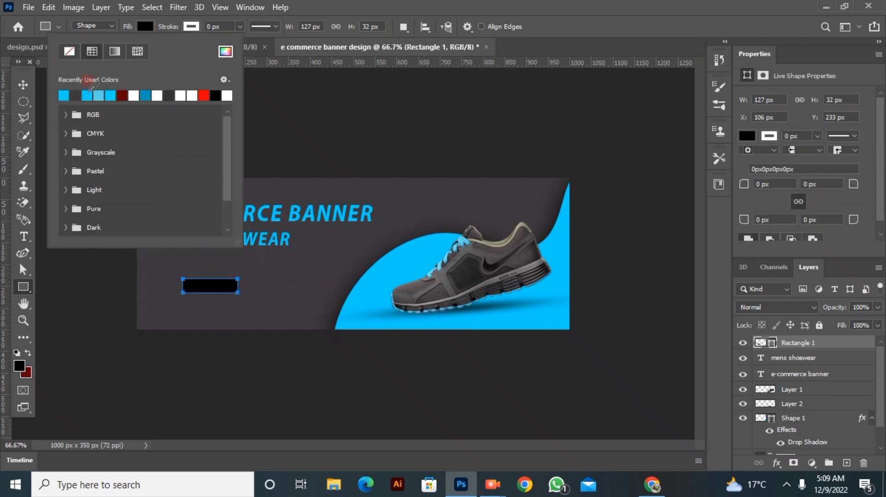
click(98, 95)
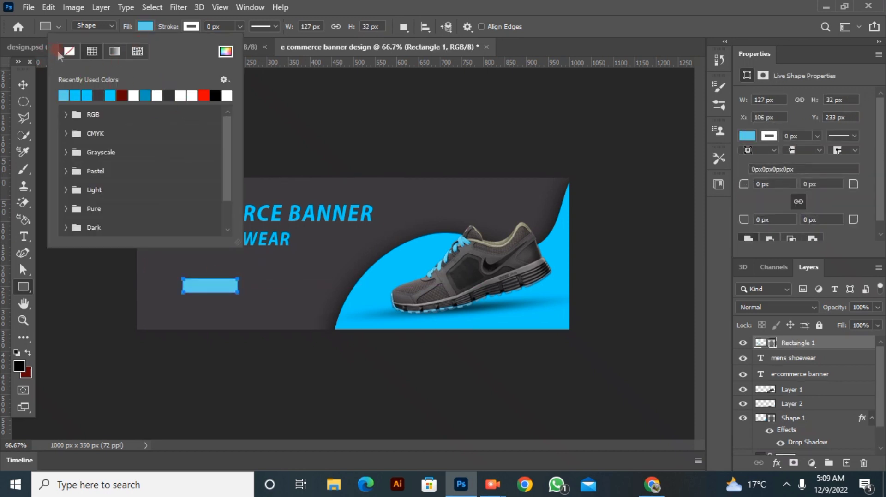
click(68, 51)
click(191, 27)
click(168, 26)
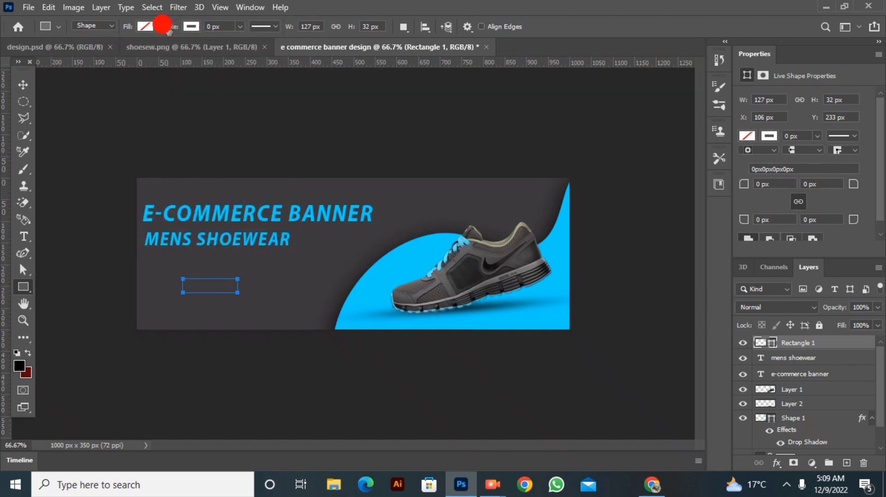
drag(169, 26, 170, 28)
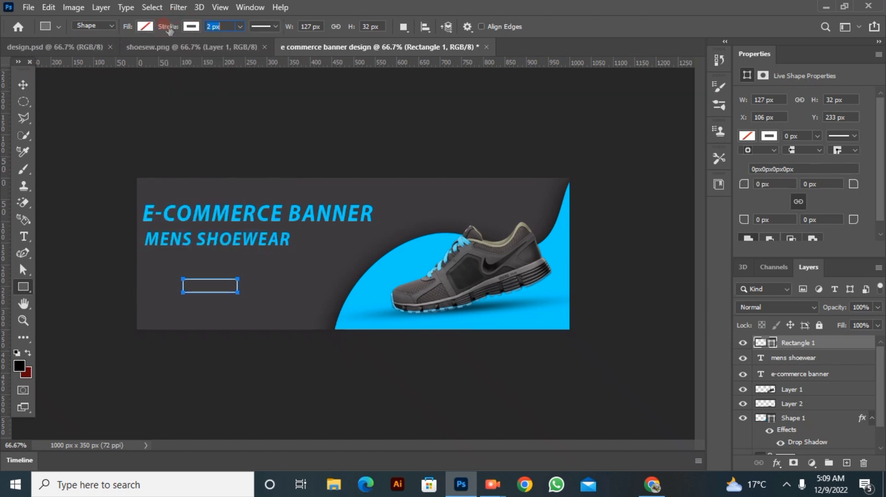
- Round all the rectangle's corners to 16 px and move the outline slightly lower
drag(743, 220, 756, 220)
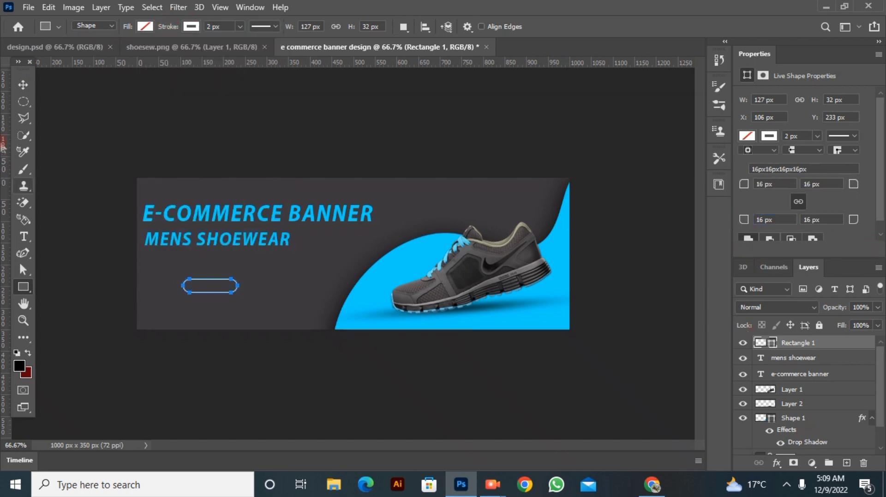
click(22, 85)
click(79, 109)
drag(207, 283, 211, 285)
click(39, 277)
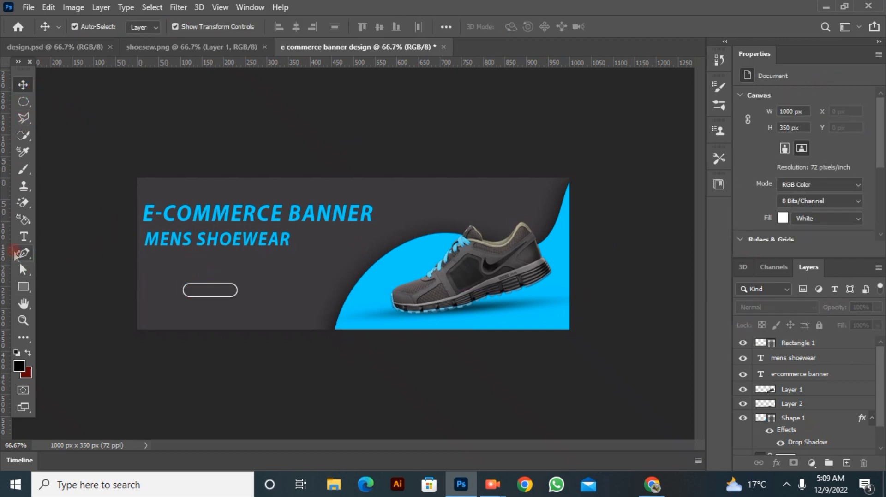
- Add the text SHOP NOW just above the rounded outline
click(24, 236)
click(166, 281)
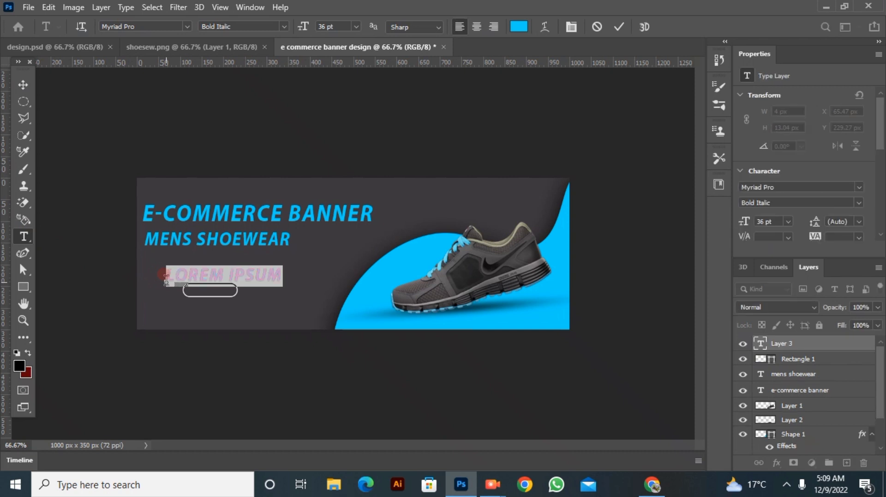
text(SHOP NOW)
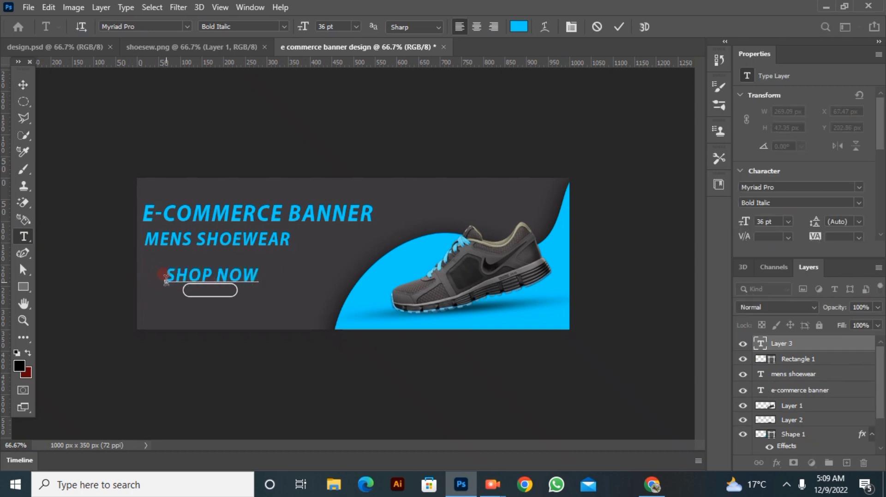
- Color the whole SHOP NOW text white
drag(167, 276, 297, 234)
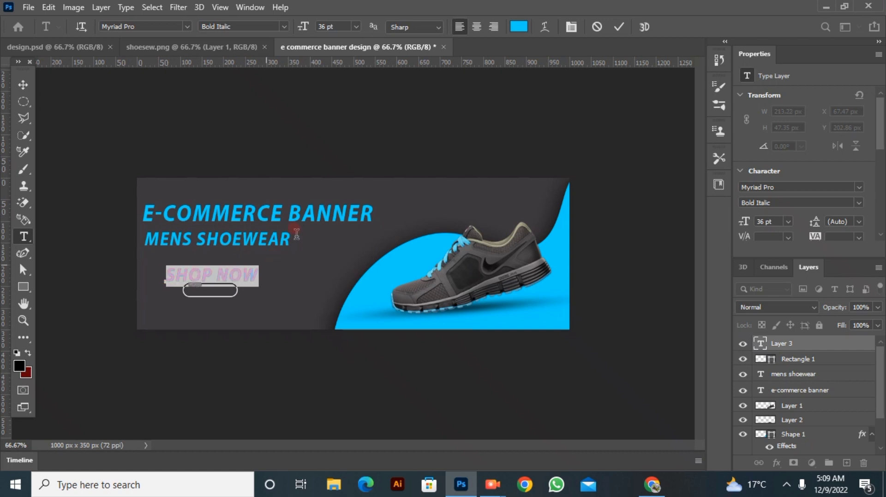
click(520, 28)
drag(583, 269, 520, 206)
click(834, 220)
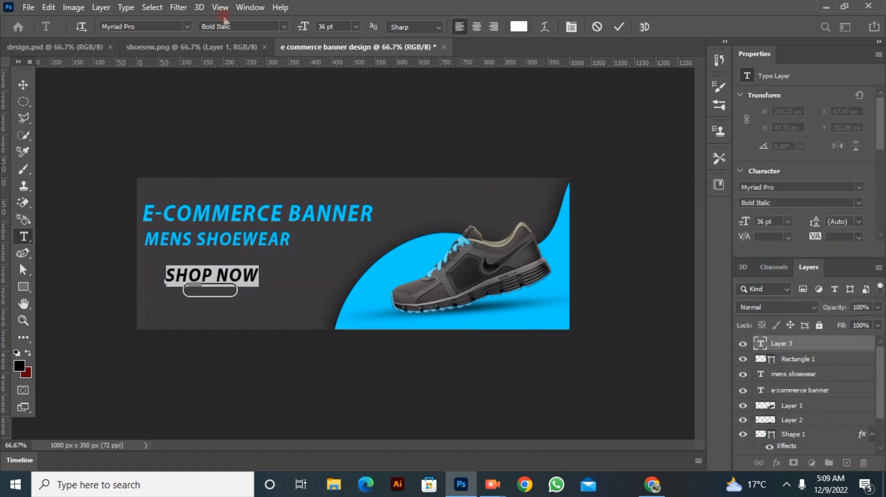
- Set SHOP NOW to Bold at 18 pt, center it inside the rounded outline and commit it
click(280, 27)
click(240, 59)
drag(310, 28, 290, 28)
drag(183, 334, 201, 347)
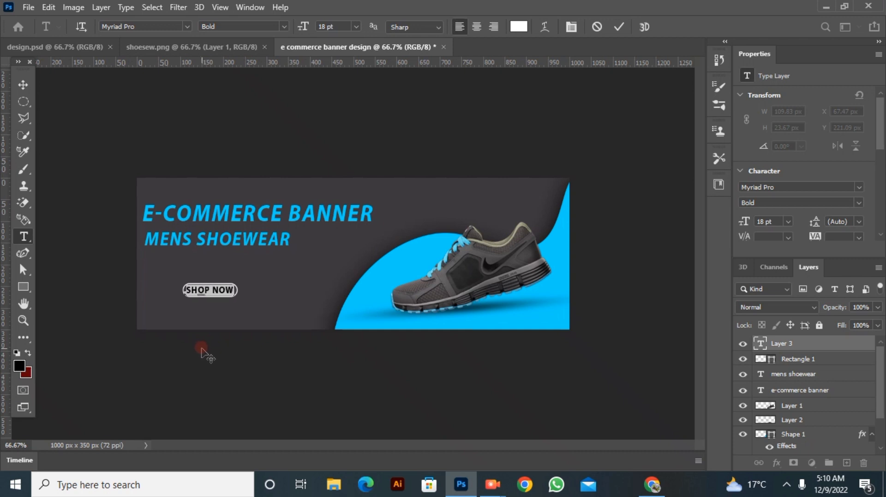
click(615, 35)
click(457, 156)
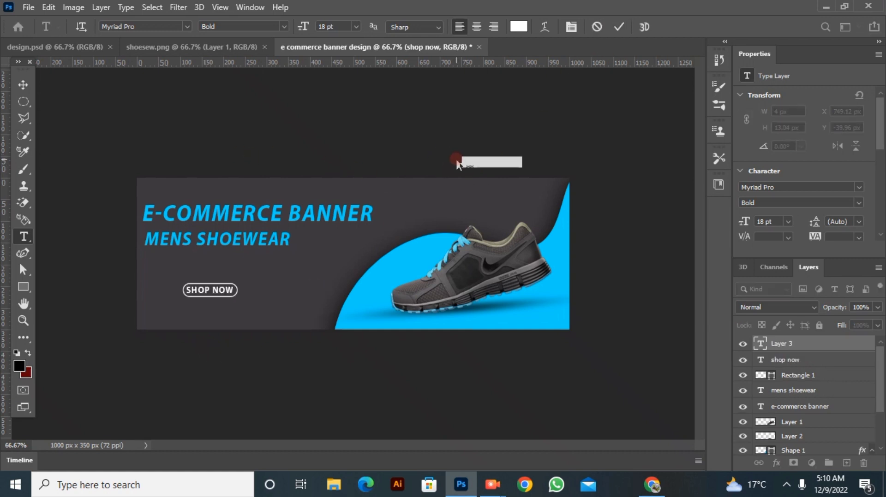
key(BackSpace)
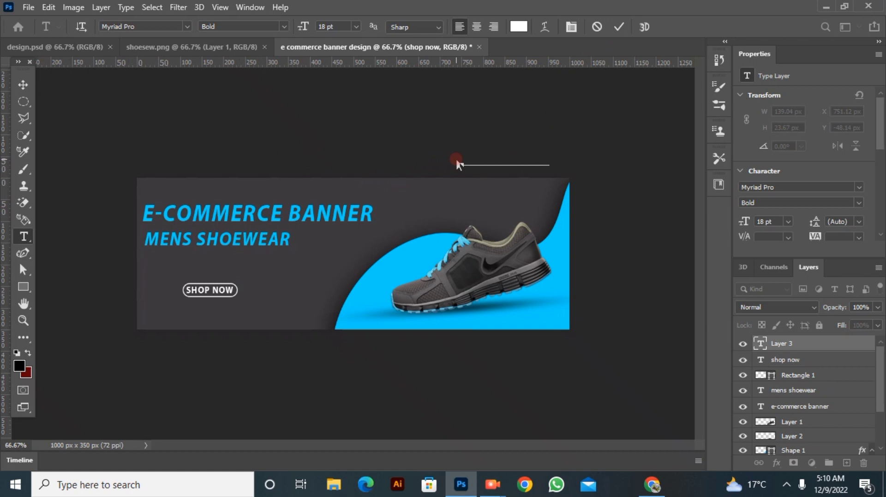
drag(456, 156, 549, 140)
click(517, 25)
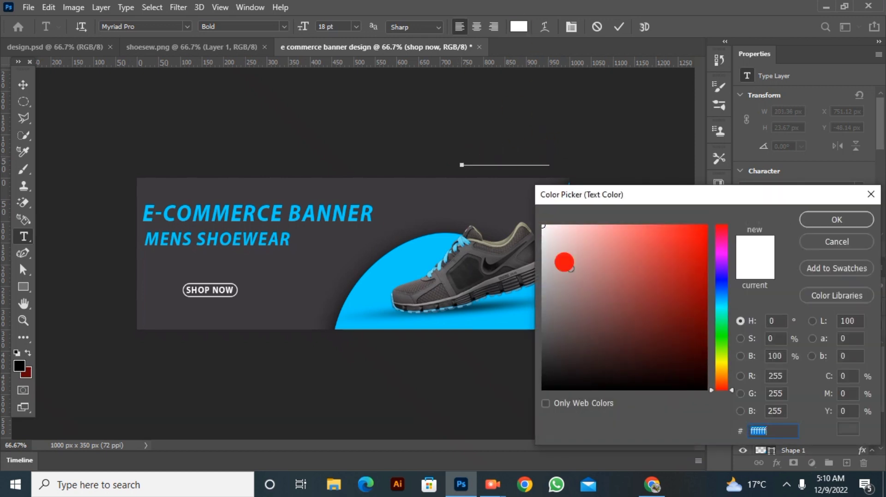
click(842, 220)
mouse_move(504, 221)
mouse_down()
mouse_move(438, 260)
mouse_move(443, 232)
mouse_move(512, 220)
mouse_up()
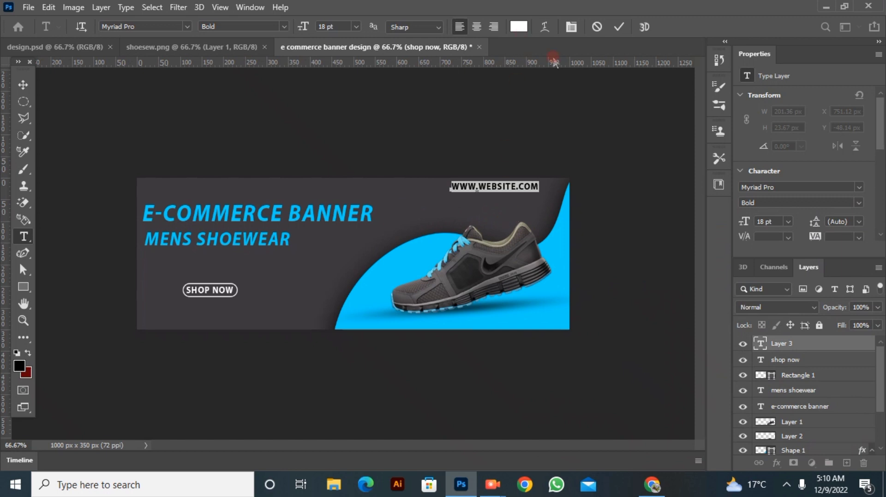
drag(304, 32, 300, 32)
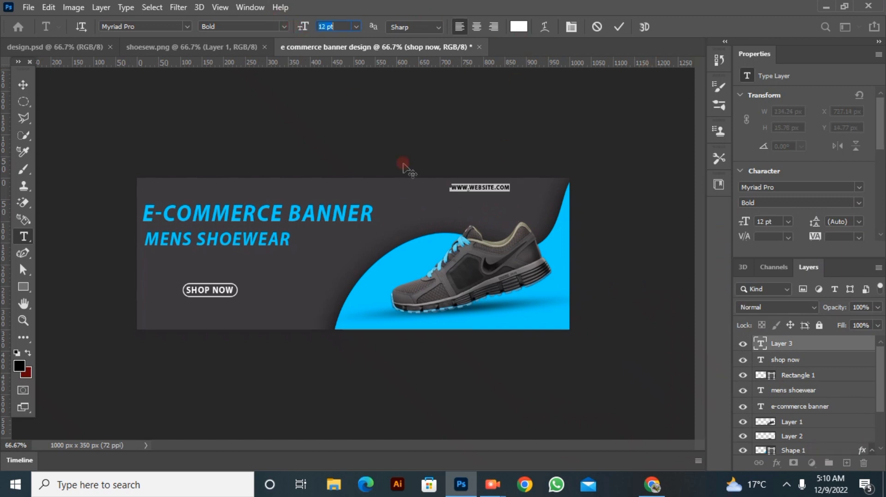
drag(431, 193, 472, 192)
click(616, 29)
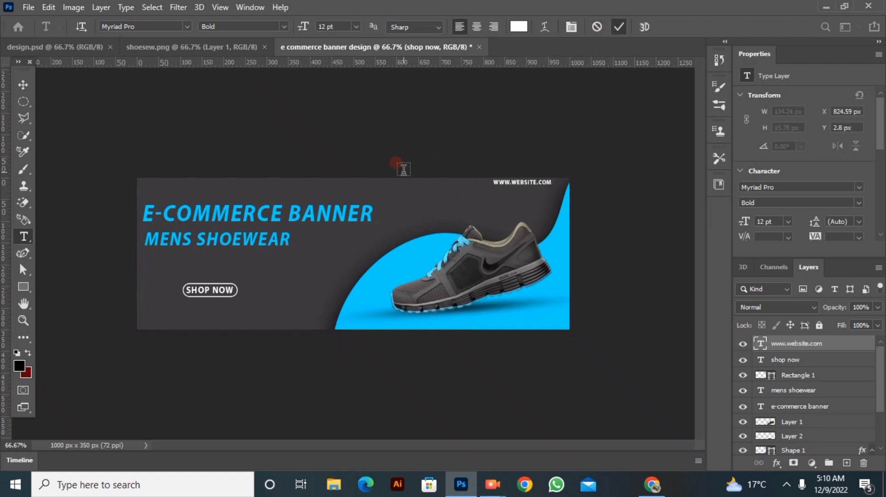
key(v)
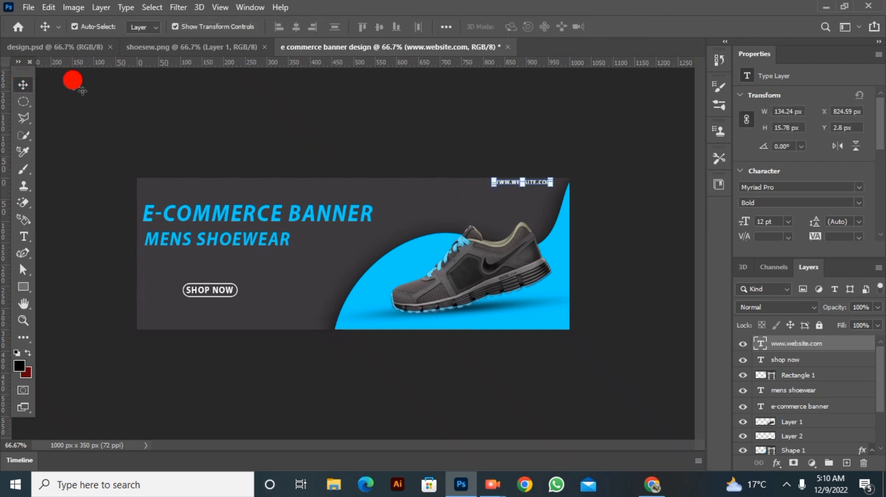
drag(536, 186, 507, 185)
click(498, 144)
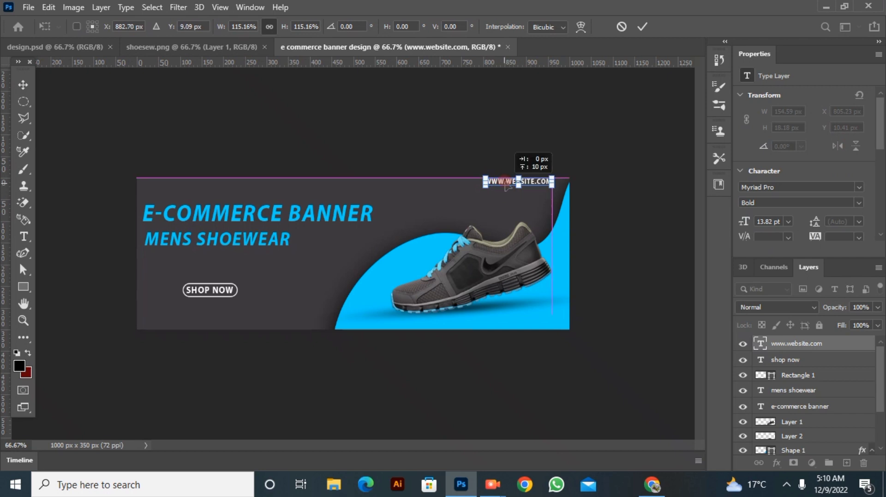
click(642, 26)
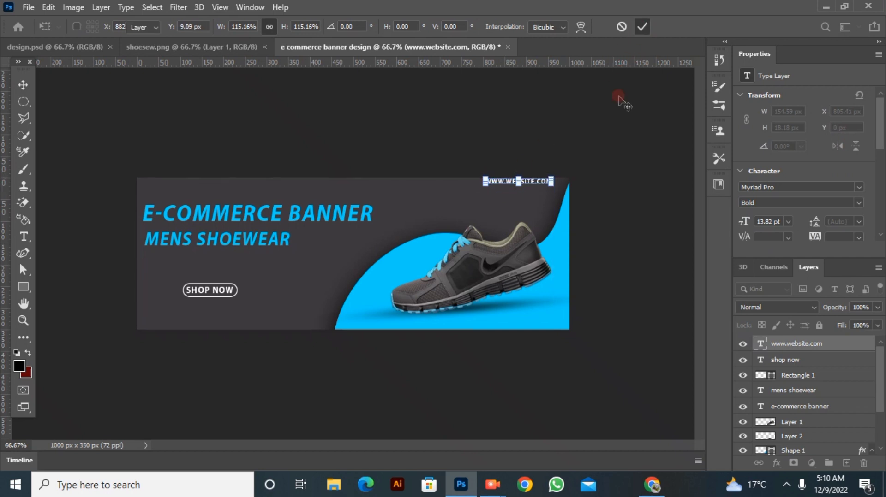
click(619, 98)
mouse_move(535, 192)
mouse_down()
mouse_move(496, 196)
mouse_move(534, 193)
mouse_up()
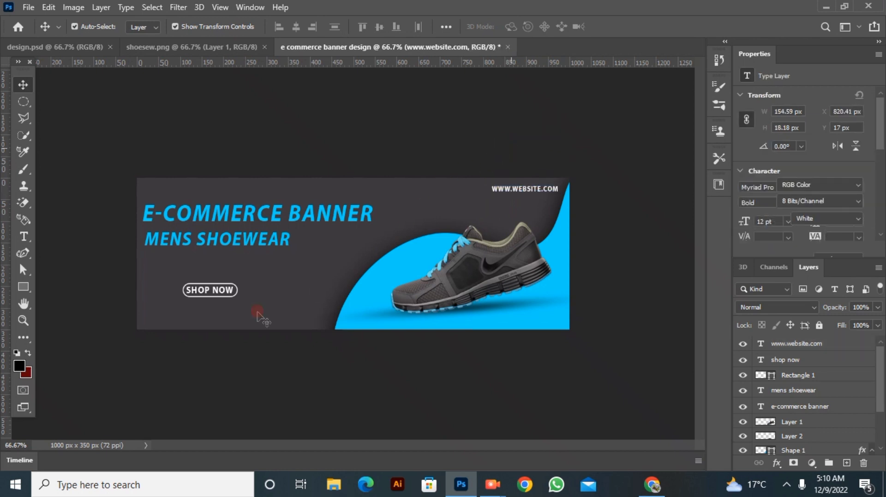
click(94, 282)
- Draw a nearly circular ellipse about 116 × 113 px between the MENS SHOEWEAR text and the blue curved shape
click(24, 287)
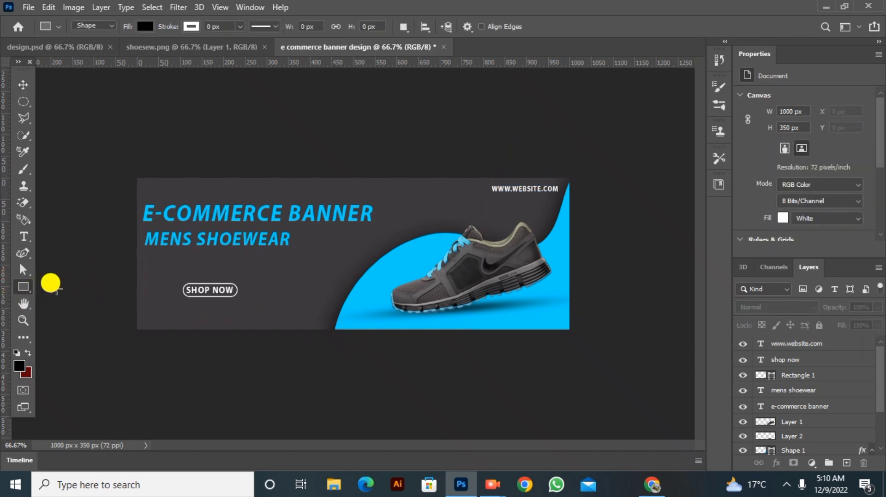
right_click(27, 287)
click(180, 289)
key(shift+u)
drag(303, 242, 353, 290)
- Give the circle a linear gradient fill and set its start stop to the bright blue of the curved shape
click(144, 26)
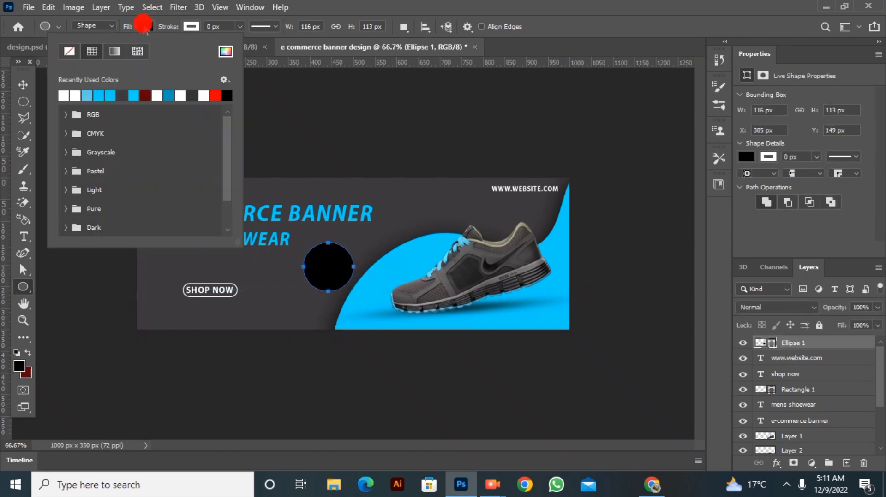
click(113, 51)
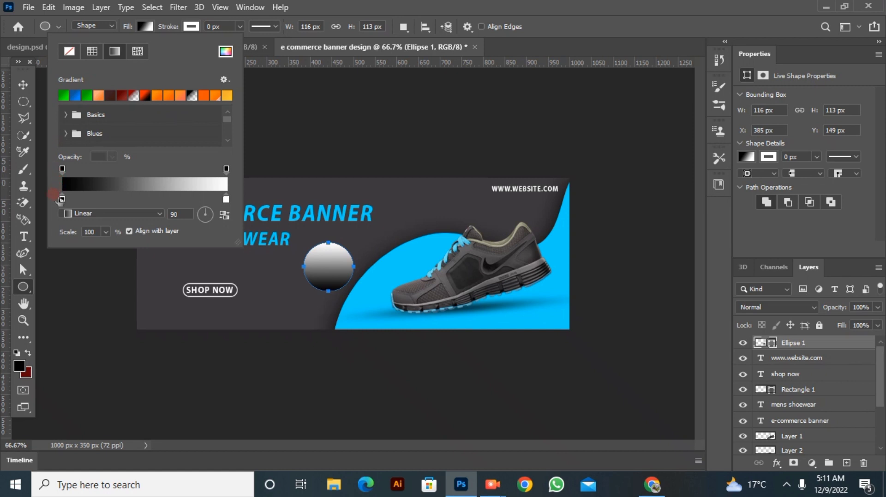
double_click(61, 198)
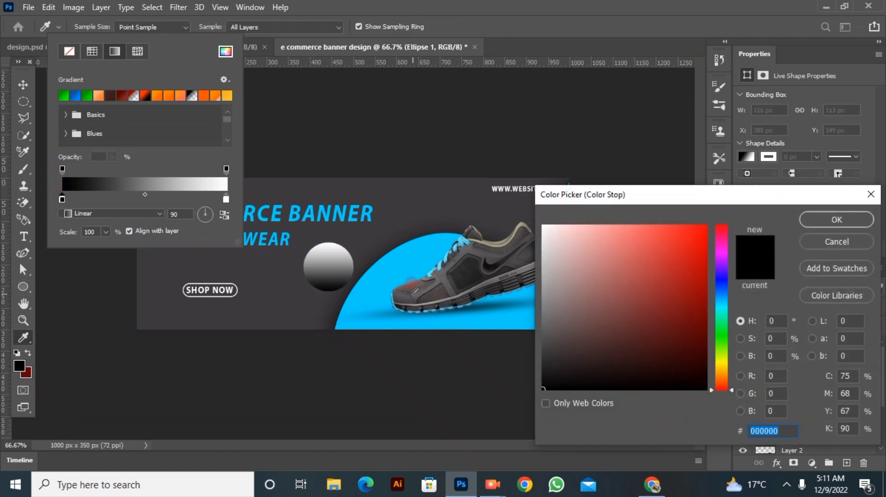
click(439, 246)
click(837, 220)
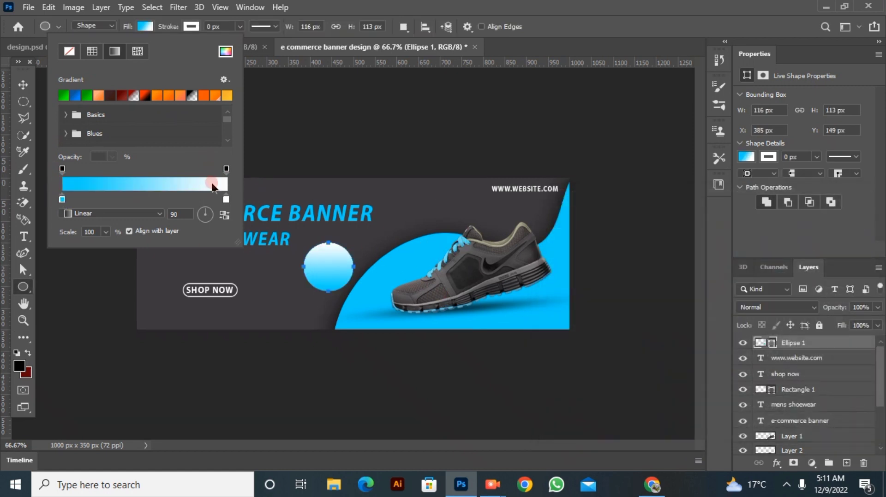
- Set the end stop of the circle's gradient to a darker blue sampled from the shoe area
double_click(226, 198)
click(429, 252)
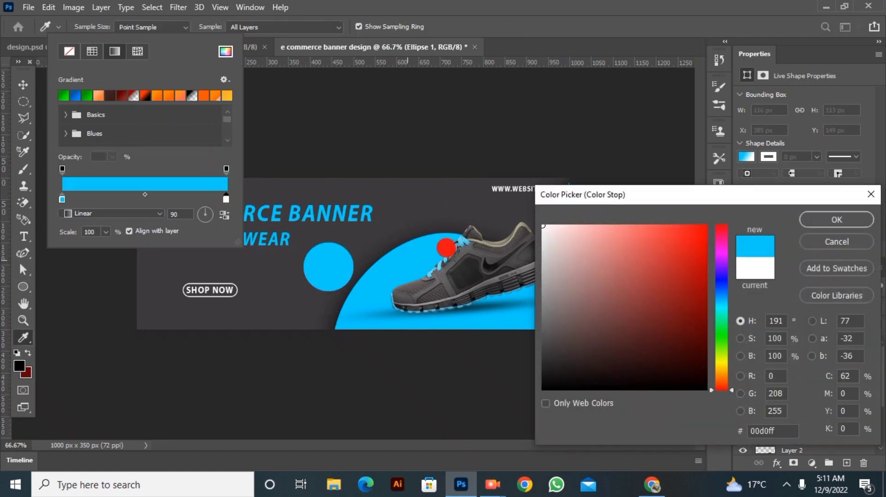
click(448, 249)
click(864, 218)
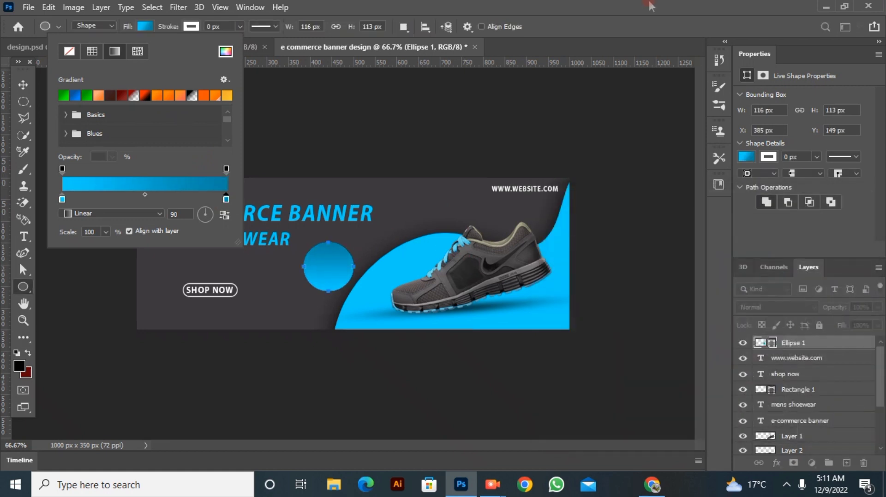
click(244, 91)
click(22, 84)
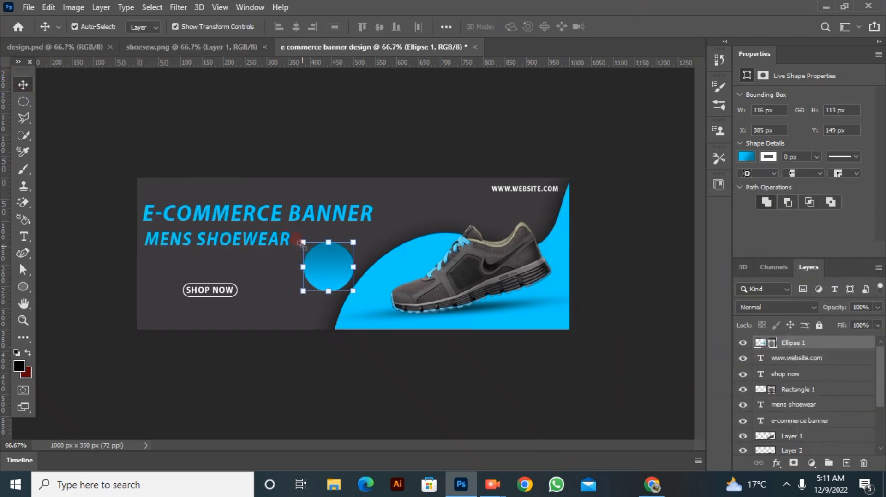
drag(302, 243, 295, 235)
drag(308, 270, 387, 204)
click(644, 26)
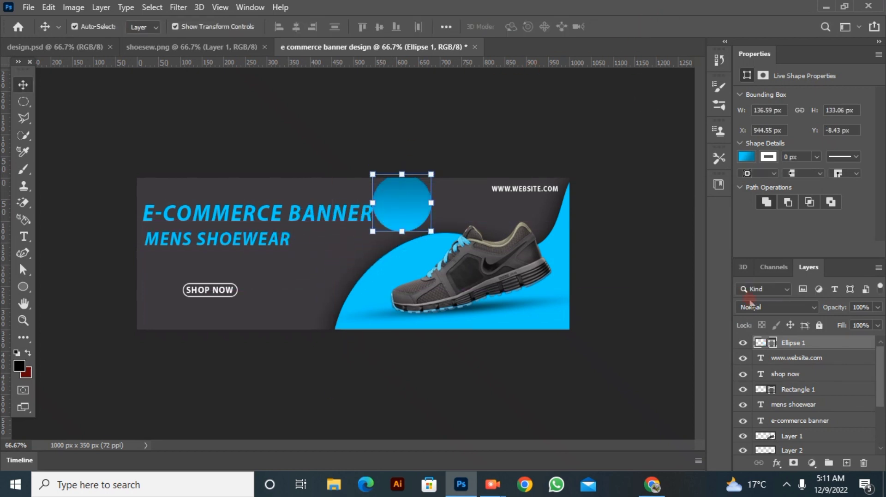
drag(819, 312, 779, 318)
drag(409, 192, 427, 182)
- Duplicate the translucent circle twice, placing one copy over the banner's upper-left corner and one over the bottom edge beside SHOP NOW
drag(811, 342, 846, 463)
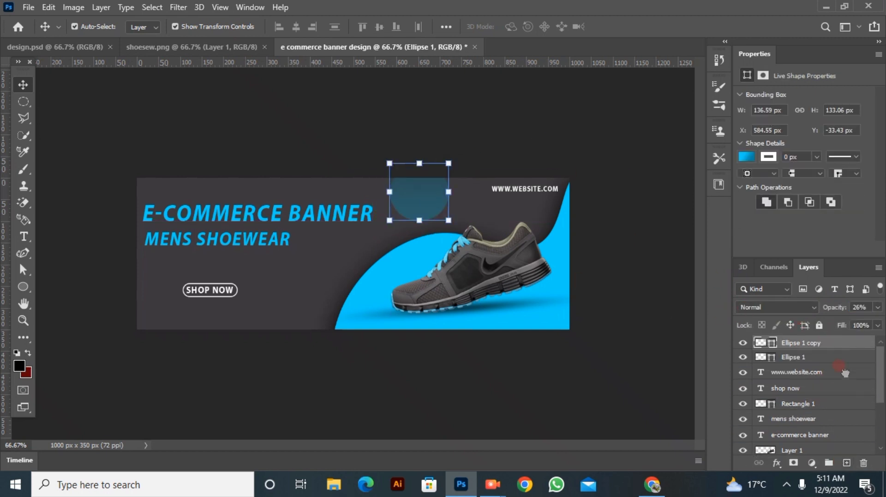
drag(838, 344, 846, 462)
drag(417, 215, 150, 197)
click(304, 308)
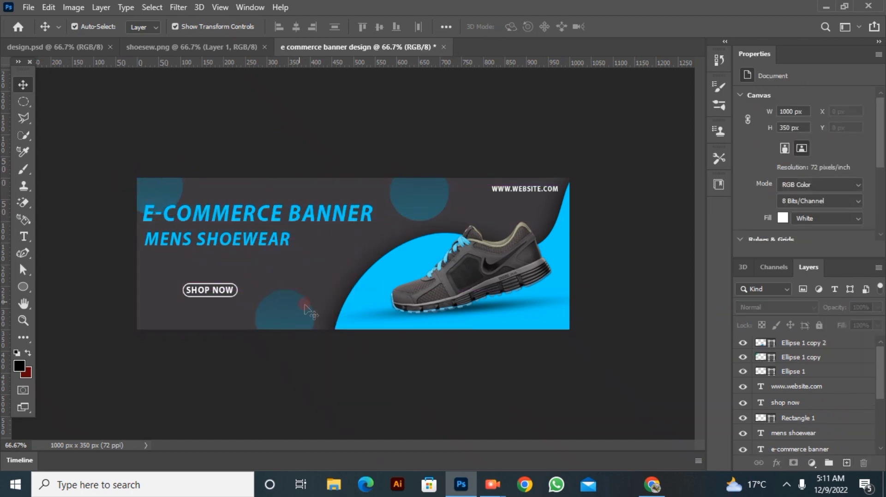
- Draw an ellipse about 146 × 134 px overlapping the end of the E-COMMERCE BANNER heading and remove its fill
key(u)
drag(296, 204, 358, 263)
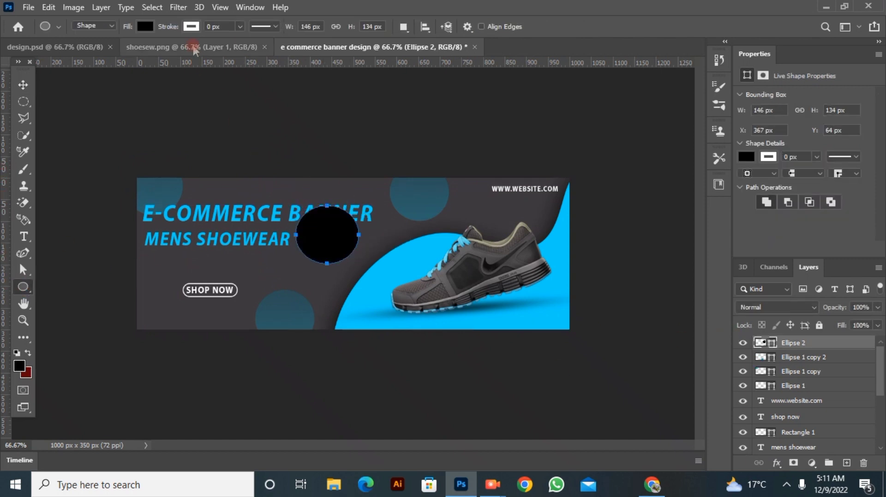
click(145, 26)
click(69, 48)
- Give the unfilled ellipse a 3 px stroke in the recently used dark blue
drag(162, 27, 171, 29)
click(191, 27)
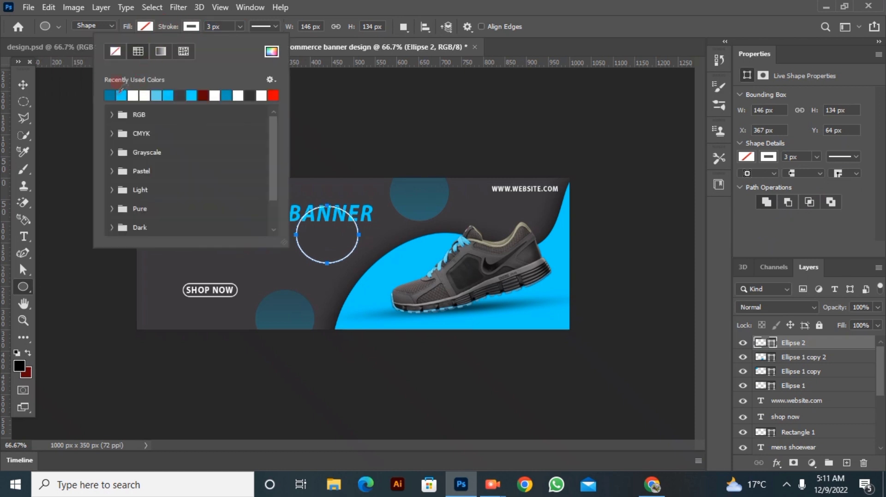
click(210, 95)
click(550, 38)
- Nudge the E-COMMERCE BANNER heading slightly right and down, and move the outlined ring below it, between MENS SHOEWEAR and the blue curve
click(22, 84)
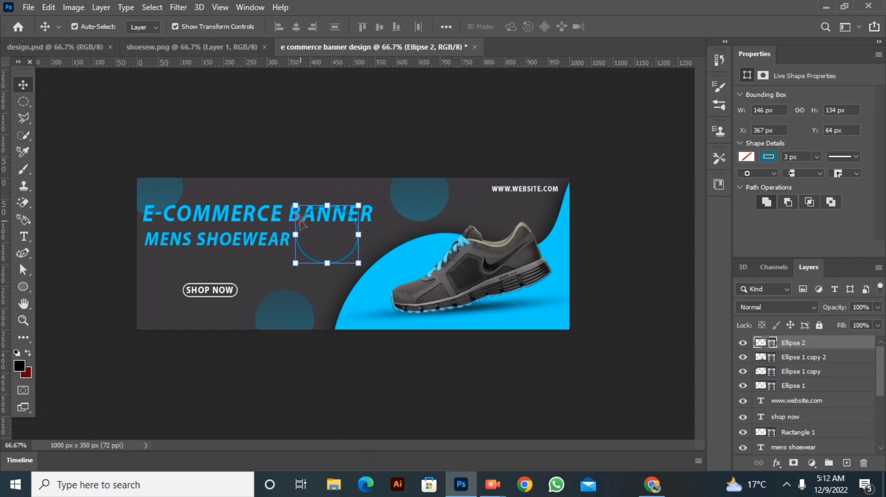
mouse_move(301, 221)
mouse_down()
mouse_move(294, 237)
mouse_move(303, 223)
mouse_up()
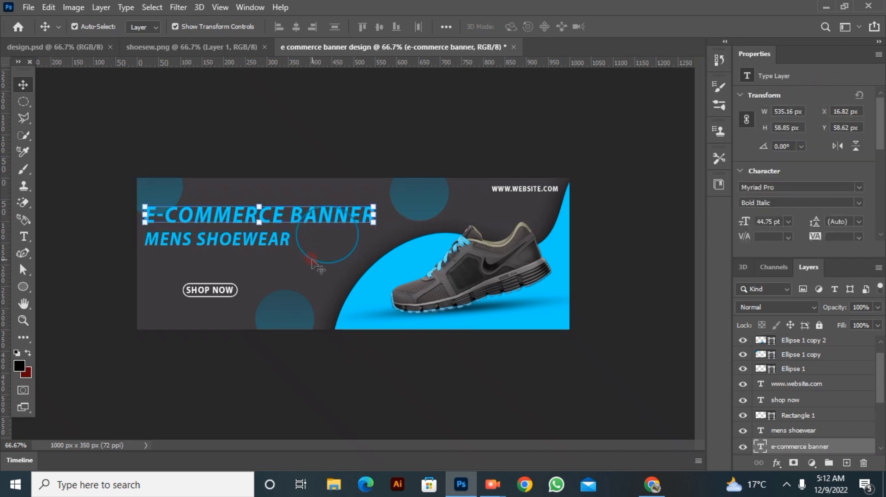
drag(313, 264, 313, 299)
- Duplicate the outlined ring and place the copy partly outside the banner's lower-left corner
drag(843, 349, 845, 461)
click(302, 248)
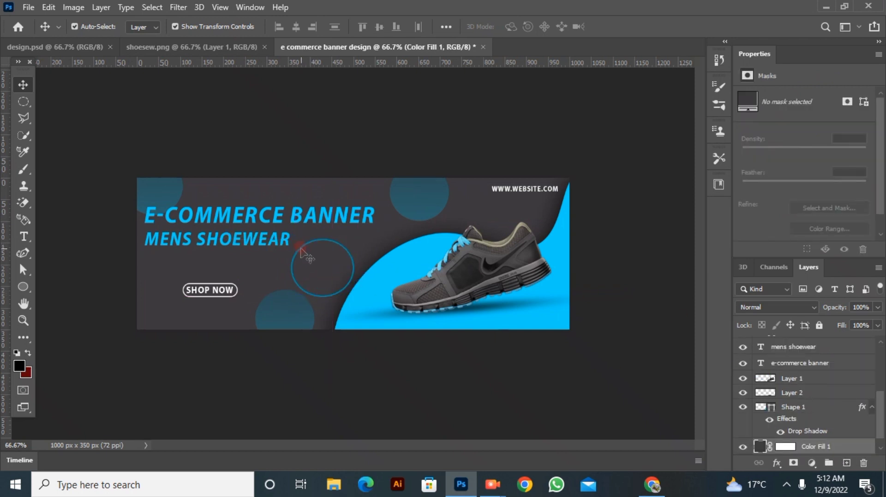
drag(305, 245, 136, 288)
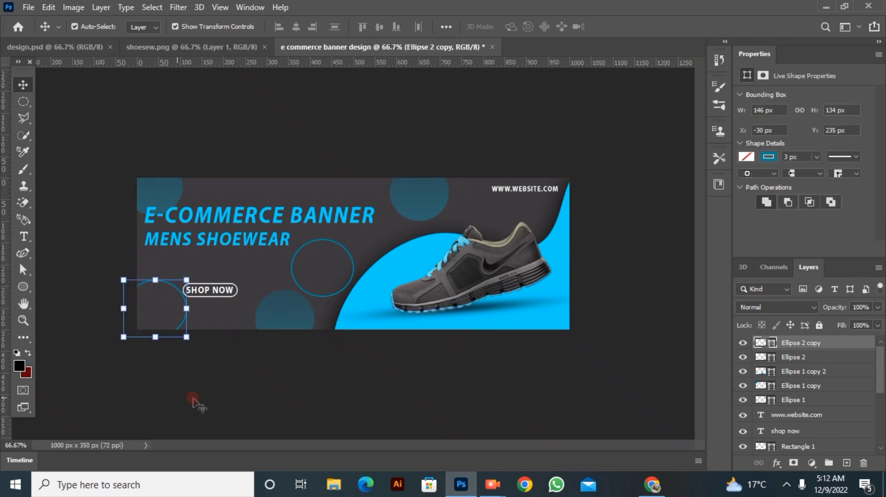
- Move the SHOP NOW text and its rounded frame together down and left, overlapping the lower-left ring
drag(197, 361, 194, 312)
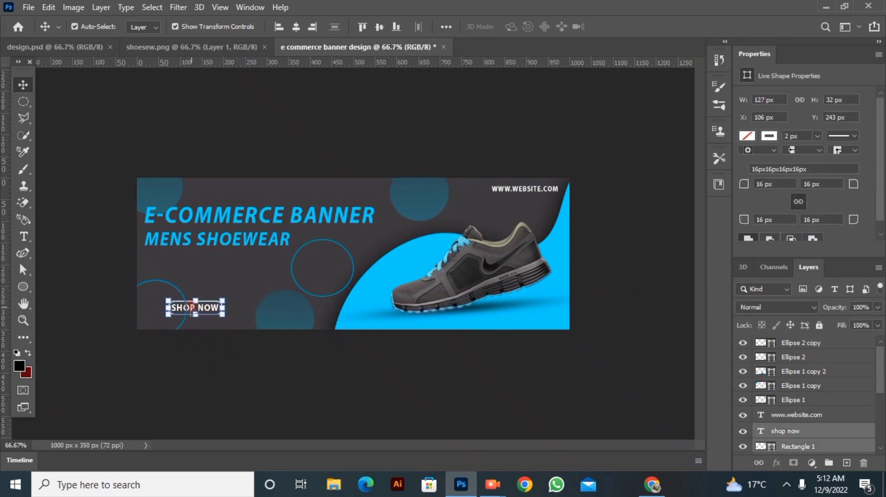
click(428, 153)
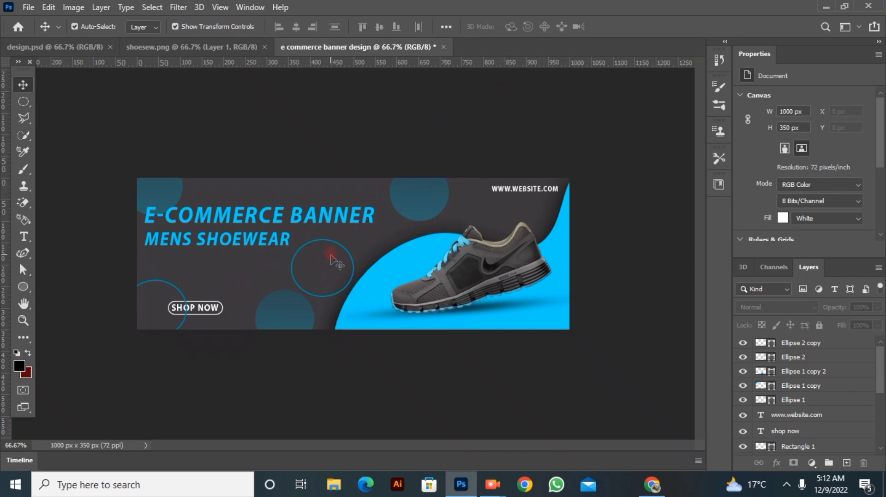
- Duplicate the middle outlined ring, place the copy across the top edge above the word BANNER, and lower its opacity
click(348, 258)
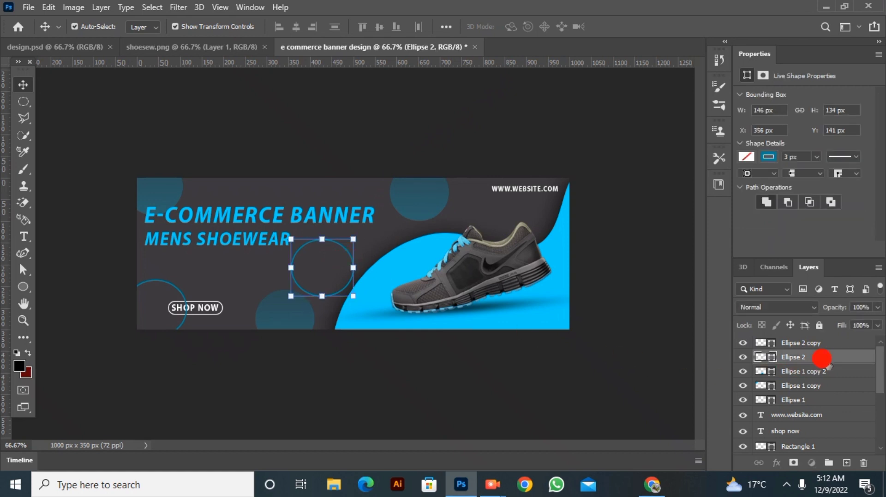
drag(821, 358, 845, 462)
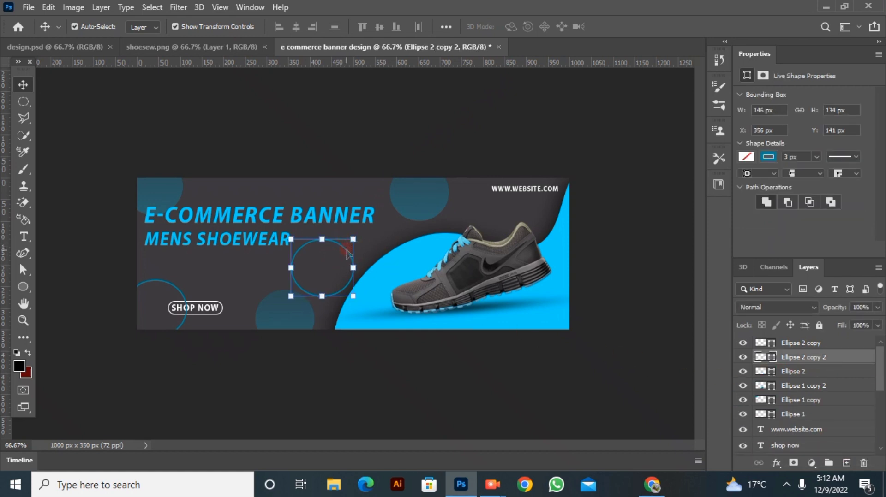
click(345, 255)
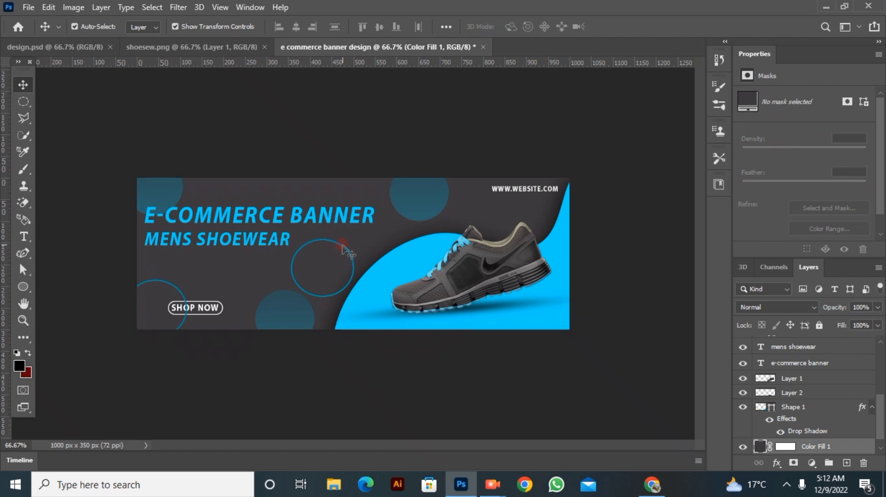
drag(349, 256, 339, 167)
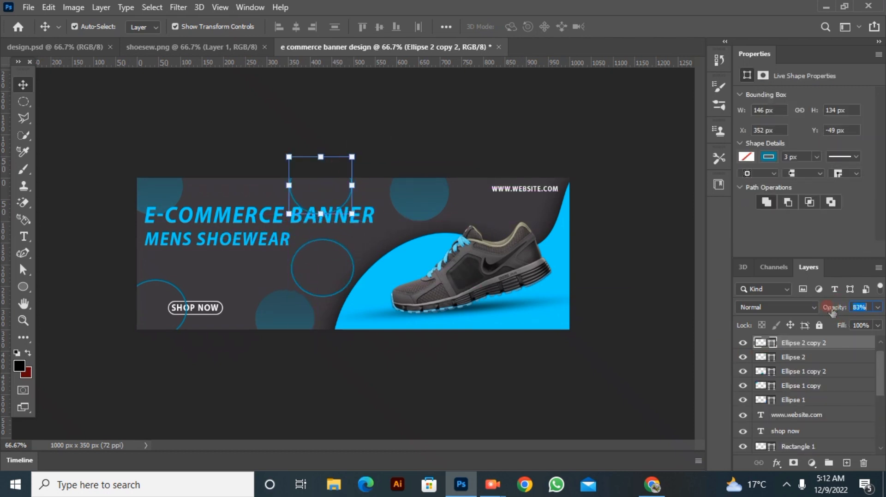
click(585, 142)
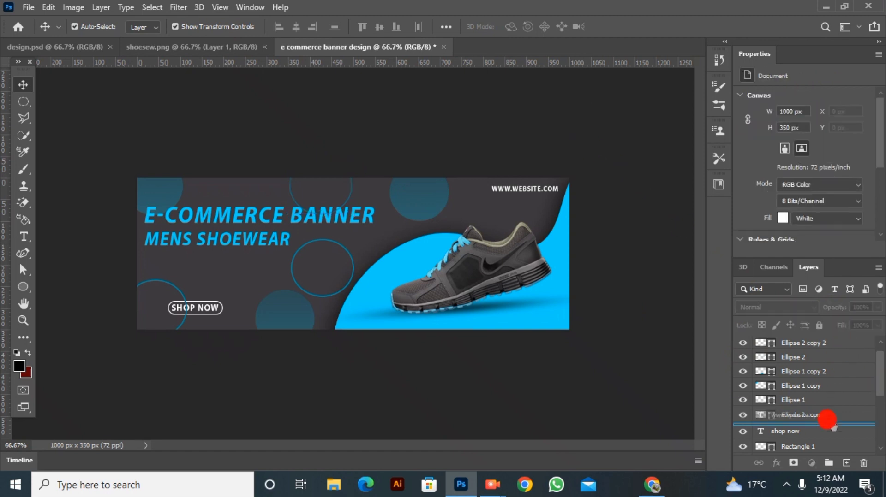
- Move the top ring's layer below Shape 1, directly above Color Fill 1
scroll(826, 417, down, 5)
scroll(826, 446, down, 3)
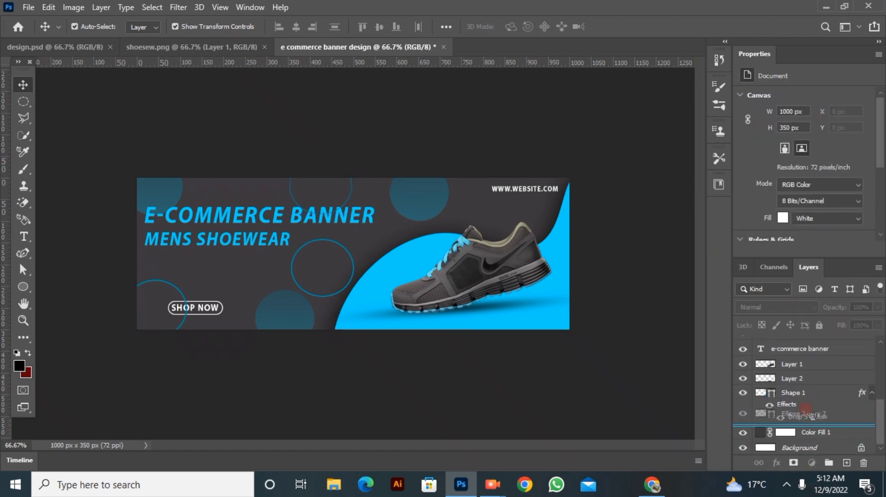
click(831, 418)
click(555, 396)
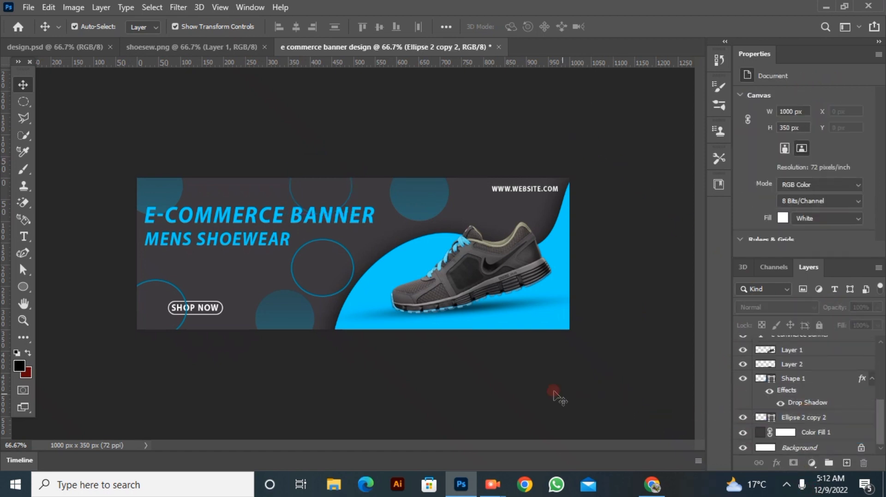
- Move the middle outlined ring to the right so it overlaps the left edge of the blue curve
click(353, 275)
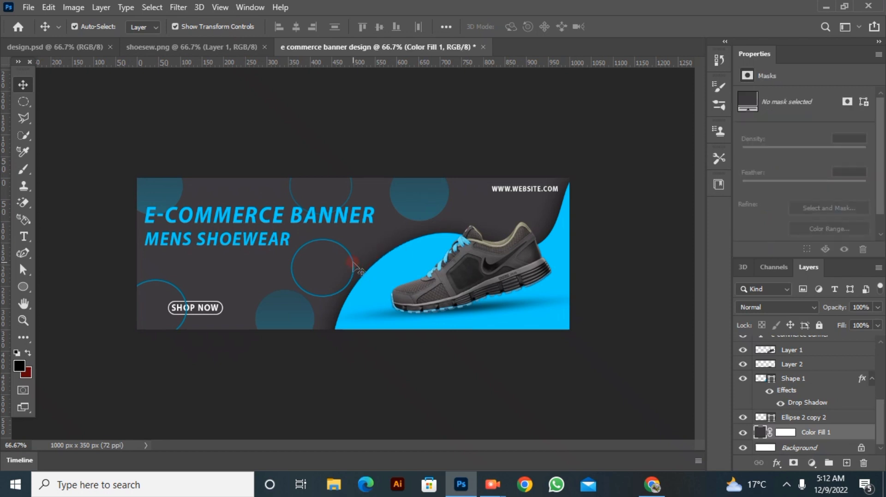
drag(353, 267, 599, 340)
click(480, 423)
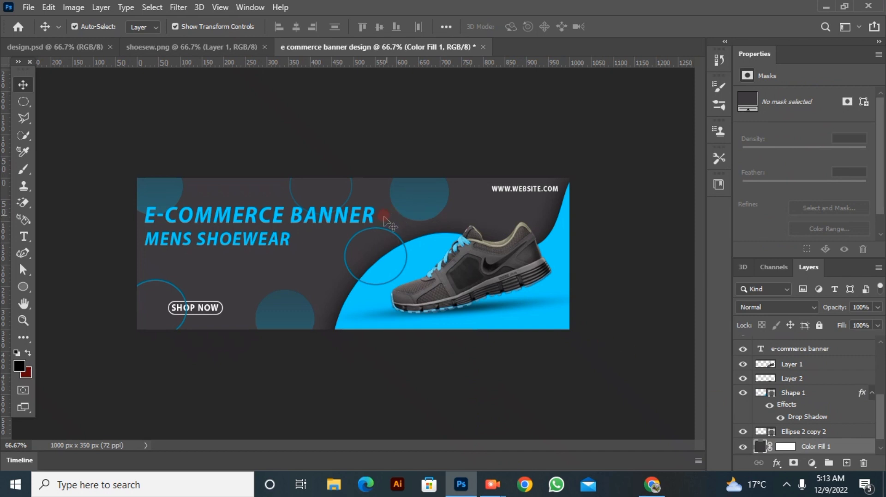
- Send the Ellipse 2 ring layer behind the blue curve, between Ellipse 2 copy 2 and Color Fill 1
click(397, 240)
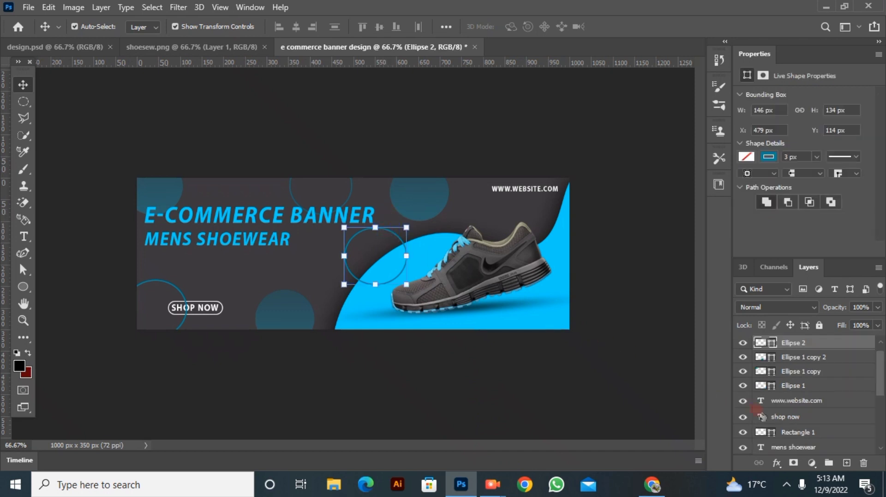
scroll(825, 392, down, 4)
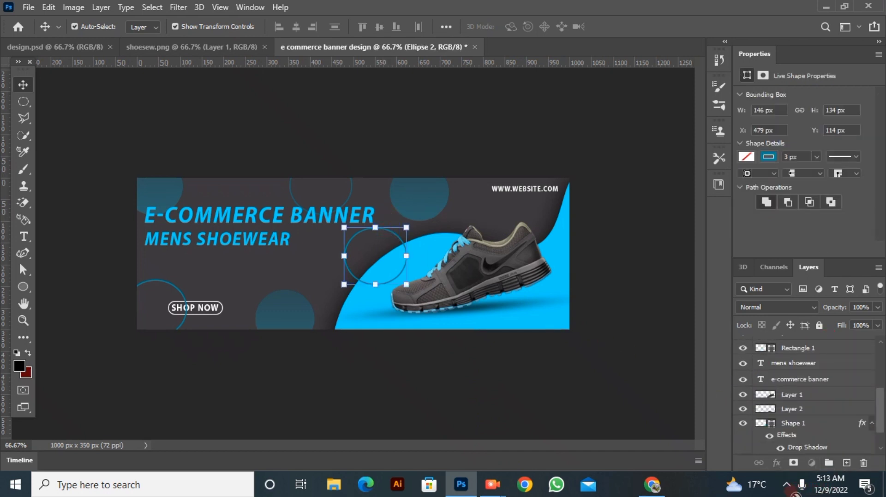
drag(795, 495, 793, 428)
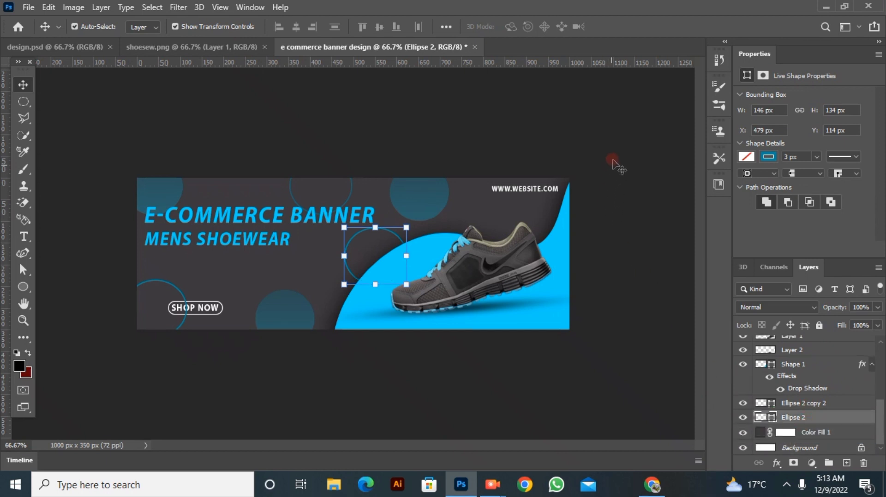
click(396, 132)
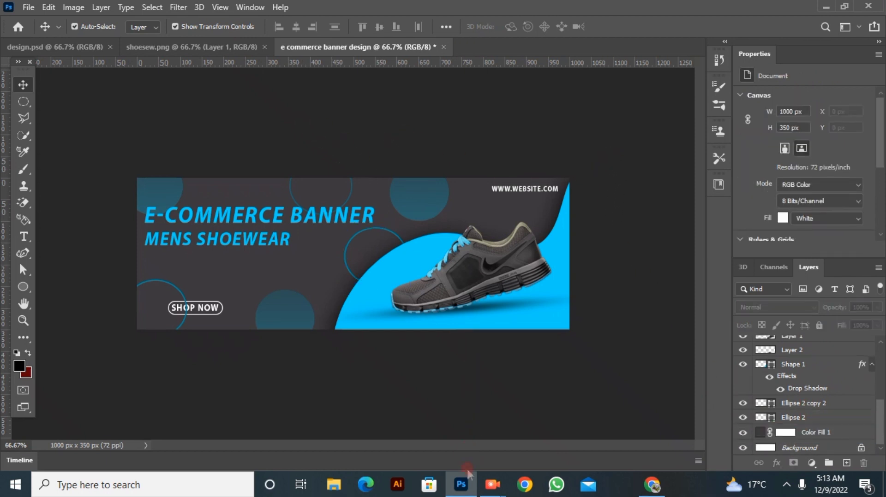